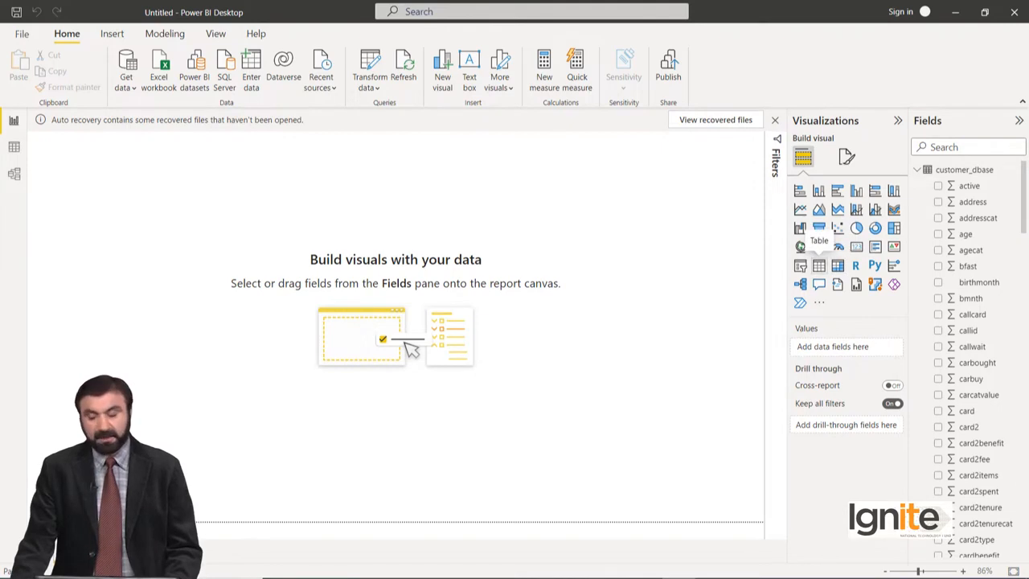
# Insert a table visual with the gender field as its first column and dismiss the auto recovery notice.
pyautogui.click(819, 265)
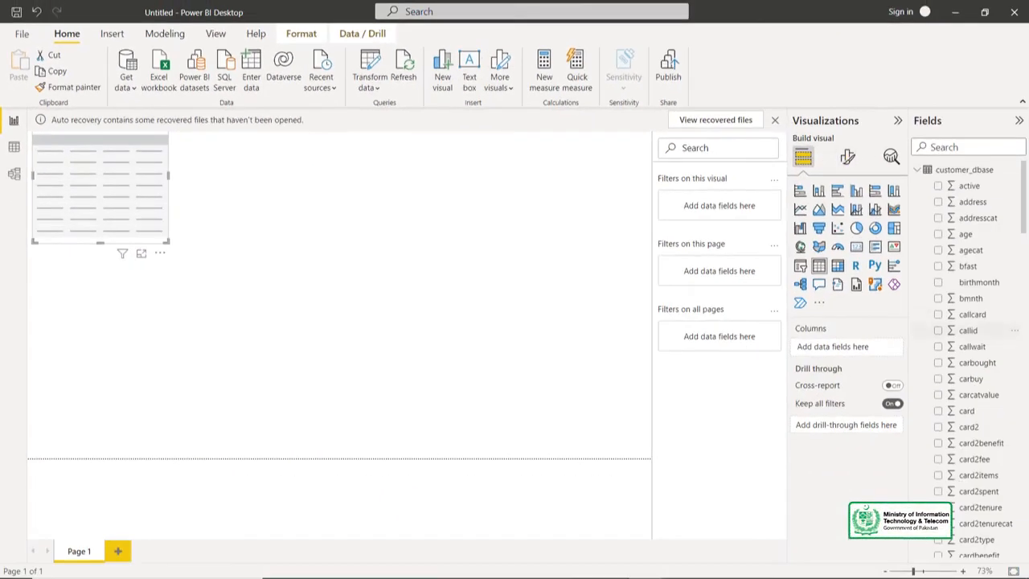
pyautogui.scroll(-10, 973, 362)
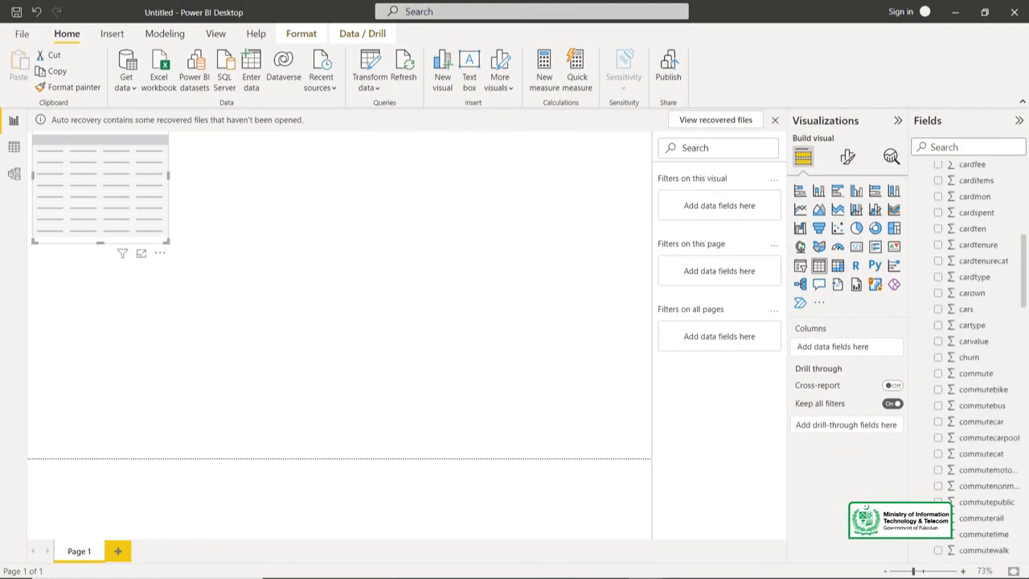
pyautogui.scroll(-1, 973, 362)
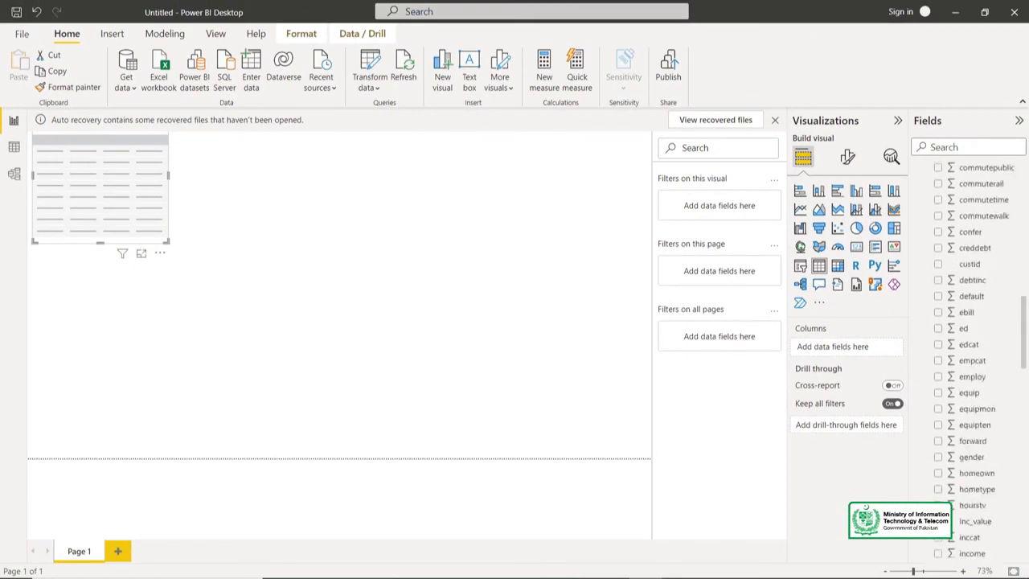
pyautogui.scroll(-3, 977, 362)
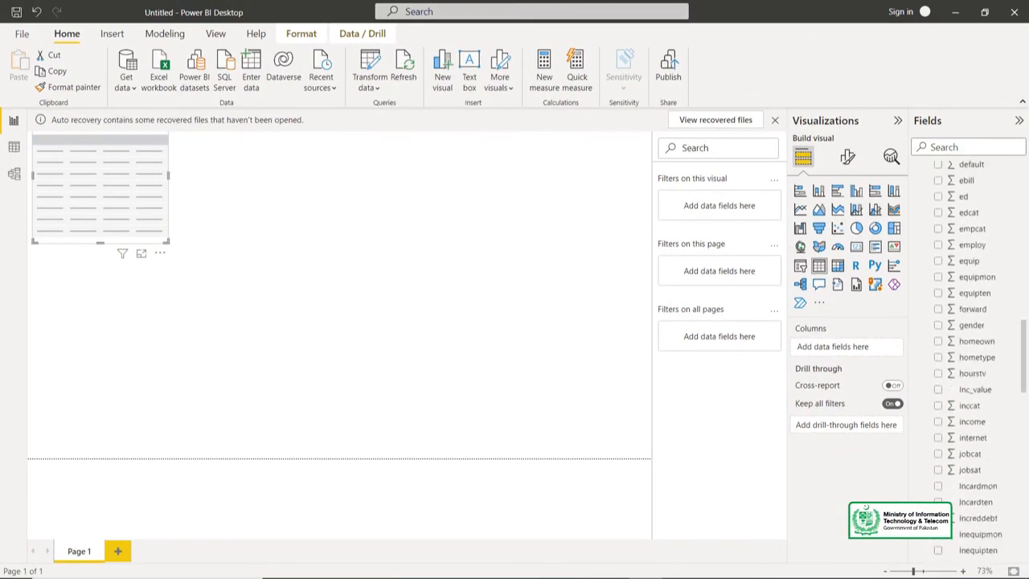
pyautogui.scroll(5, 977, 362)
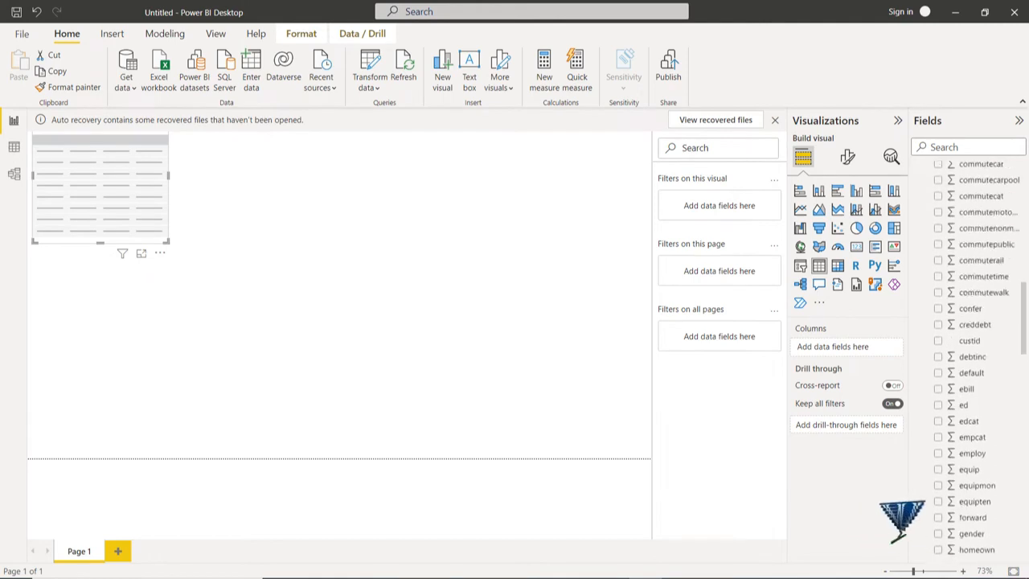
pyautogui.scroll(-5, 977, 362)
pyautogui.scroll(-6, 976, 361)
pyautogui.scroll(11, 977, 361)
pyautogui.scroll(-1, 977, 361)
pyautogui.scroll(-2, 977, 361)
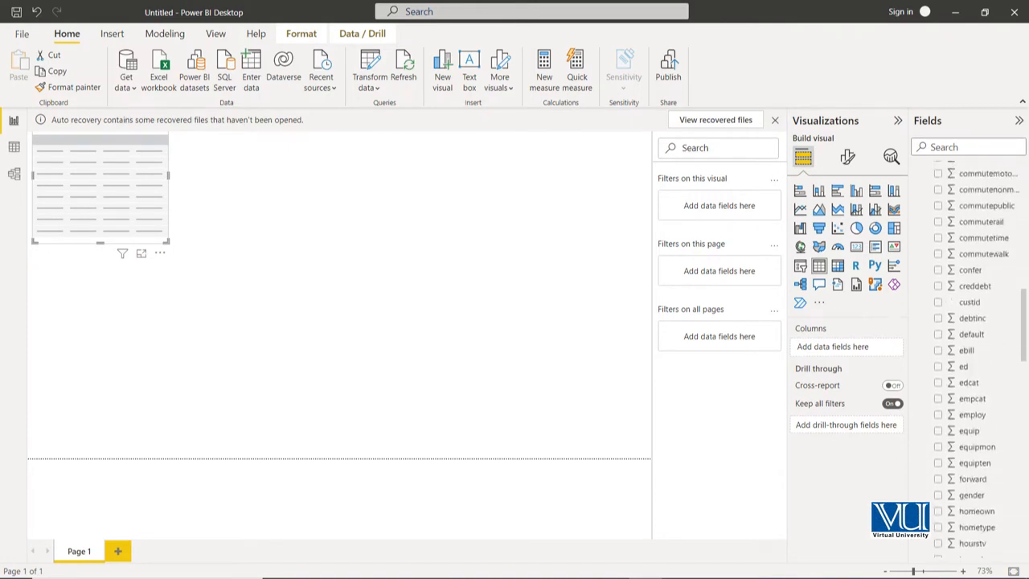
pyautogui.moveTo(971, 474); pyautogui.dragTo(852, 350)
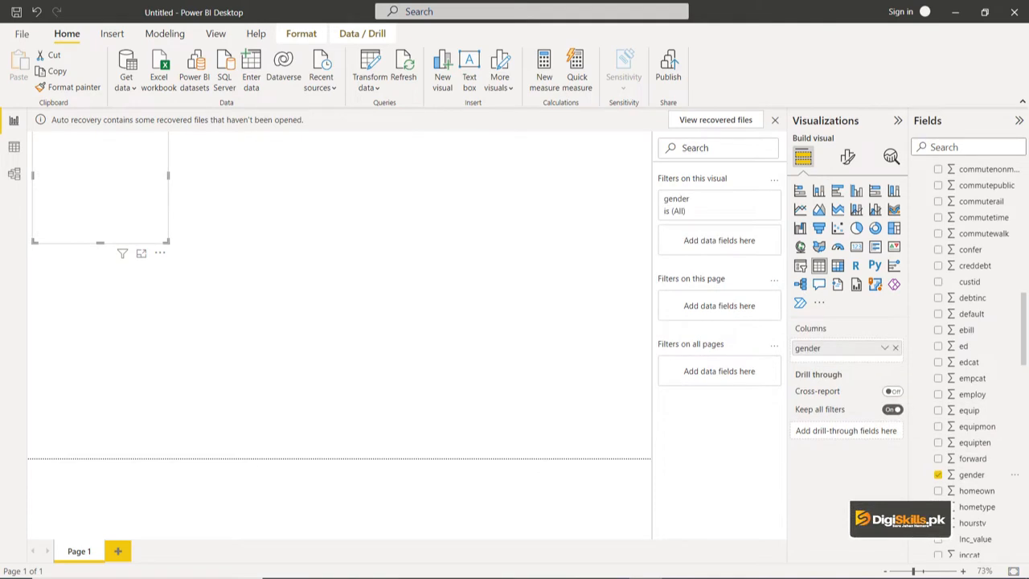
pyautogui.click(775, 119)
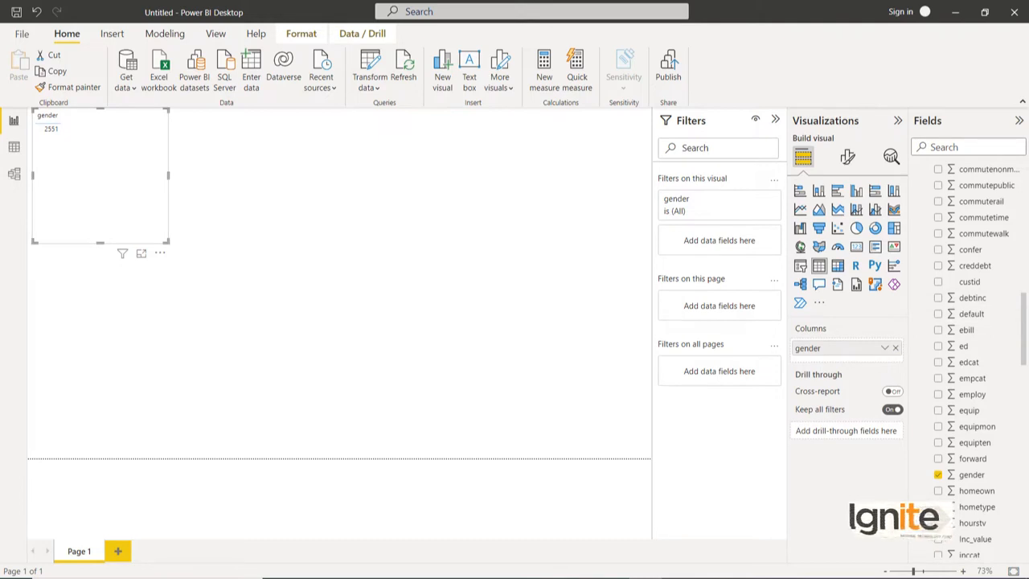
# Add the income field to the table after gender and set the gender column to Don't summarize.
pyautogui.scroll(-5, 977, 359)
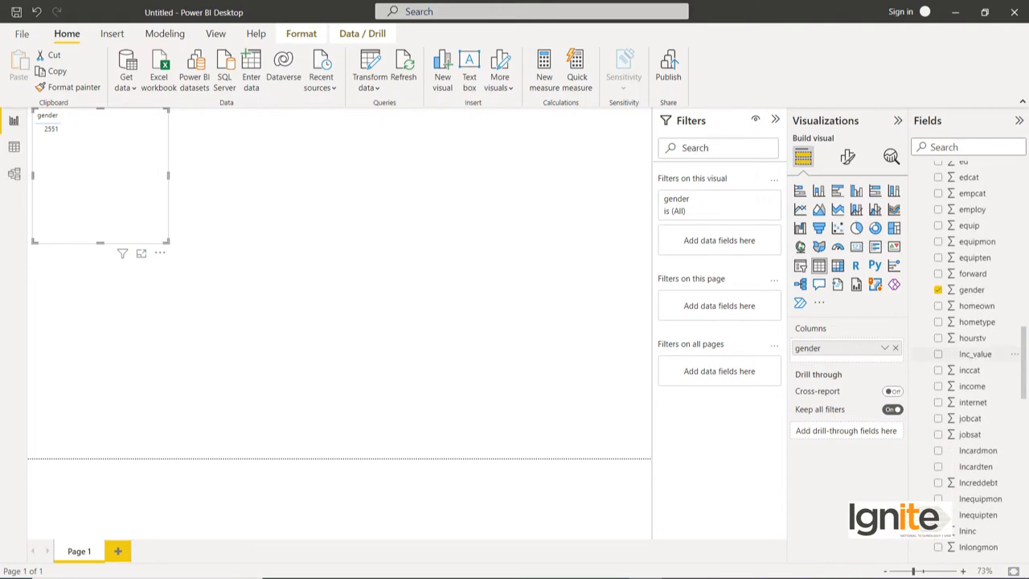
pyautogui.moveTo(971, 386); pyautogui.dragTo(840, 358)
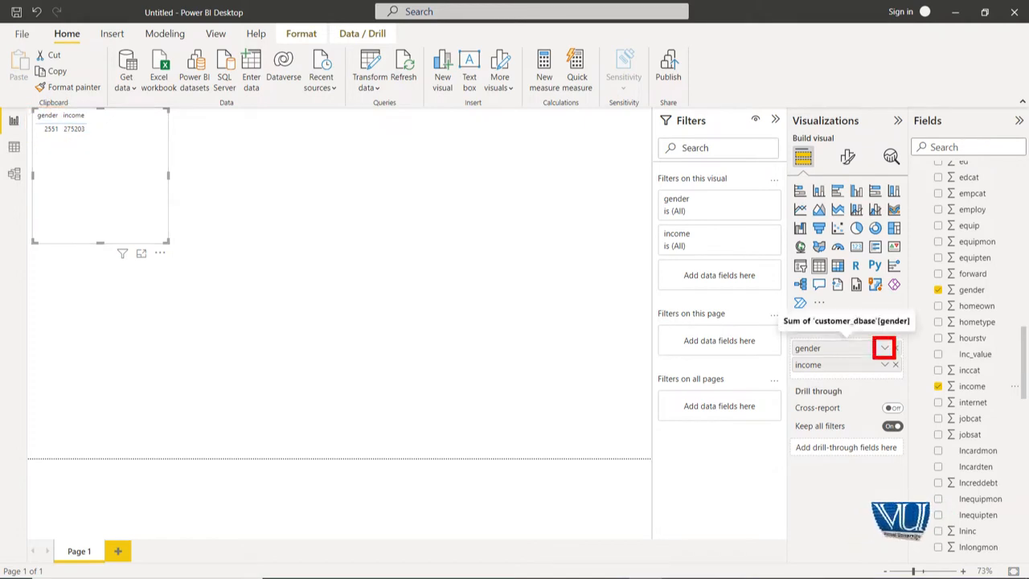
pyautogui.click(885, 349)
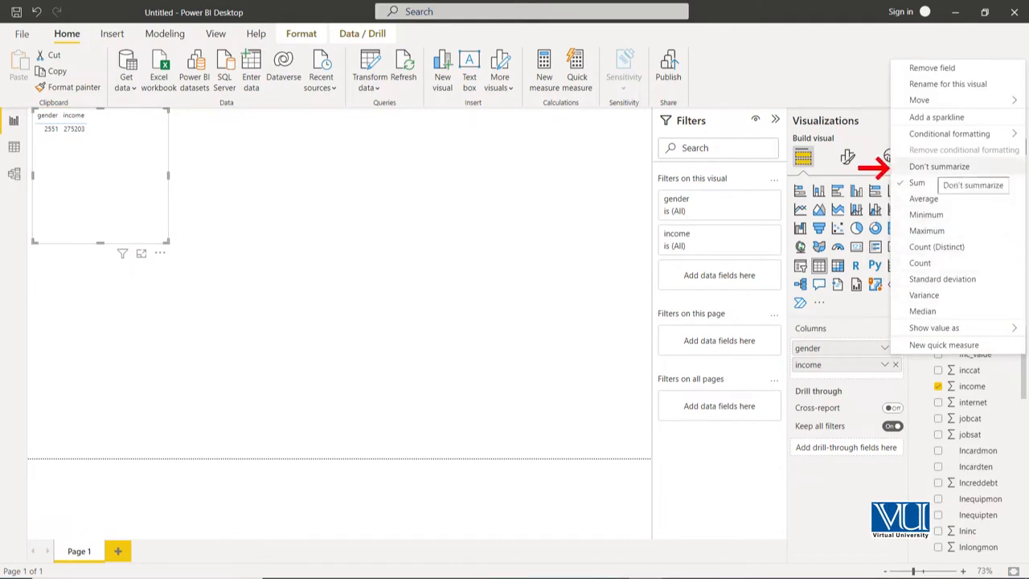
pyautogui.click(939, 166)
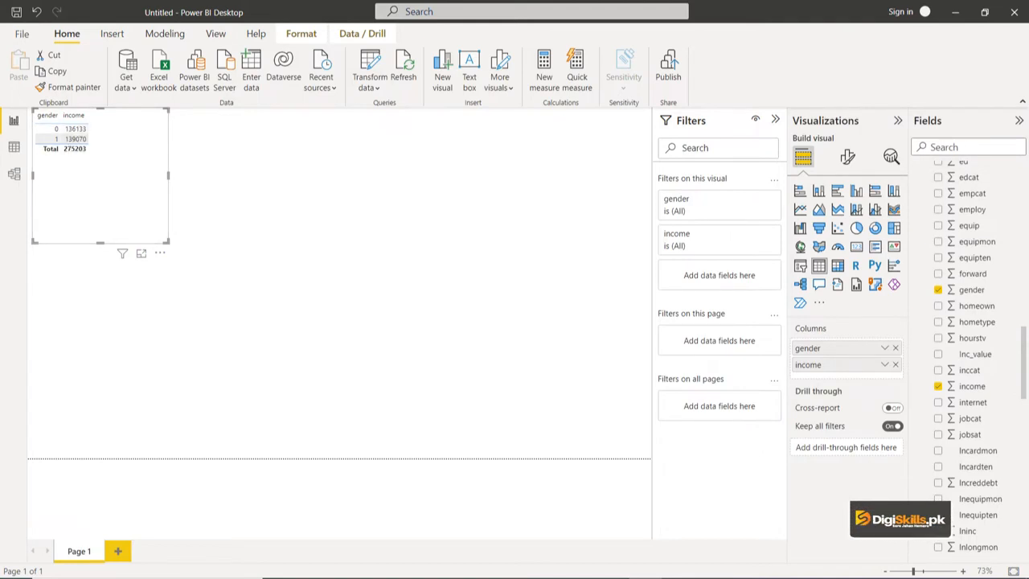
# Add the age field as the table's last column and review the aggregation options for income and age.
pyautogui.scroll(10, 973, 354)
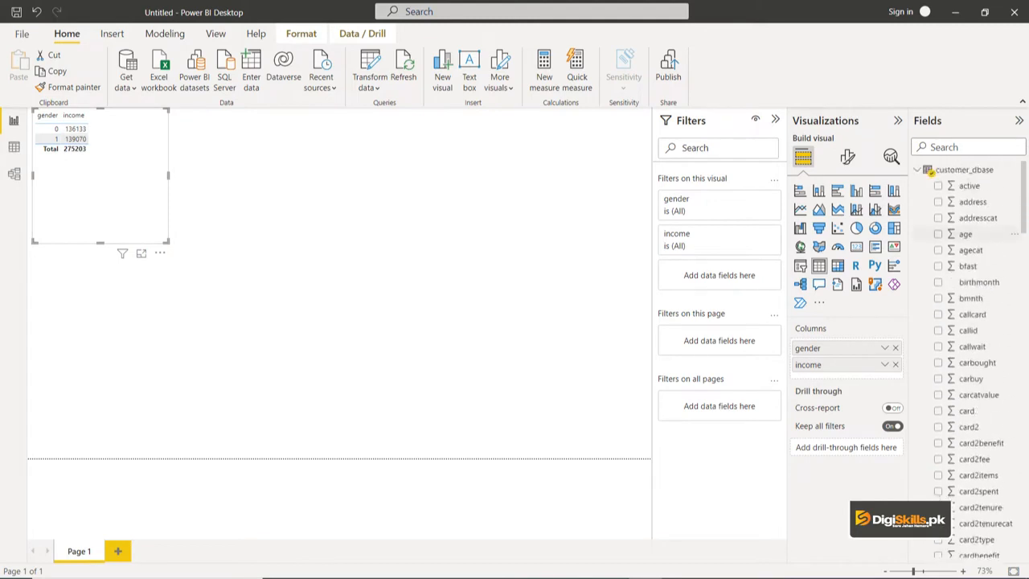
pyautogui.moveTo(965, 234); pyautogui.dragTo(856, 373)
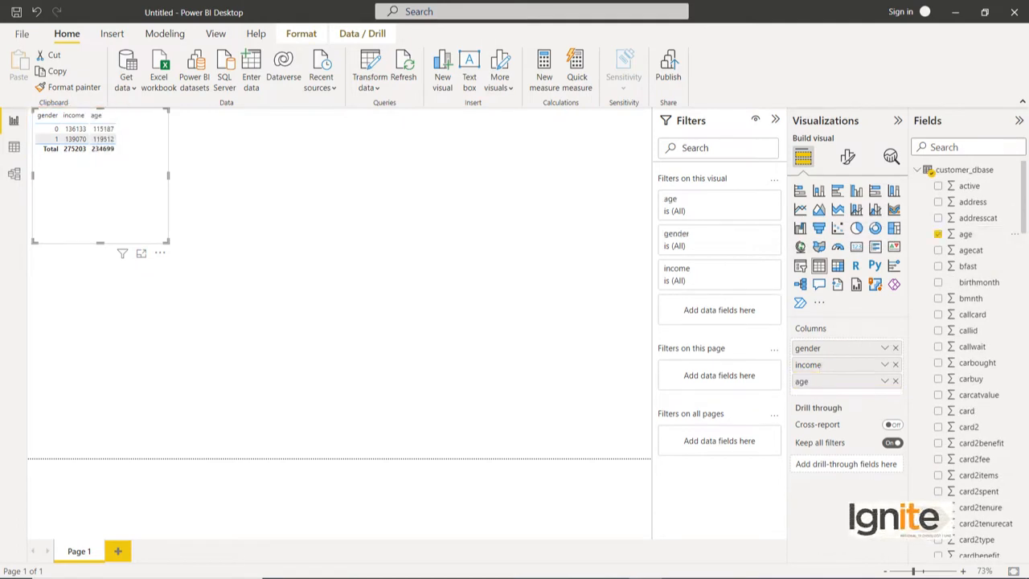
pyautogui.click(884, 365)
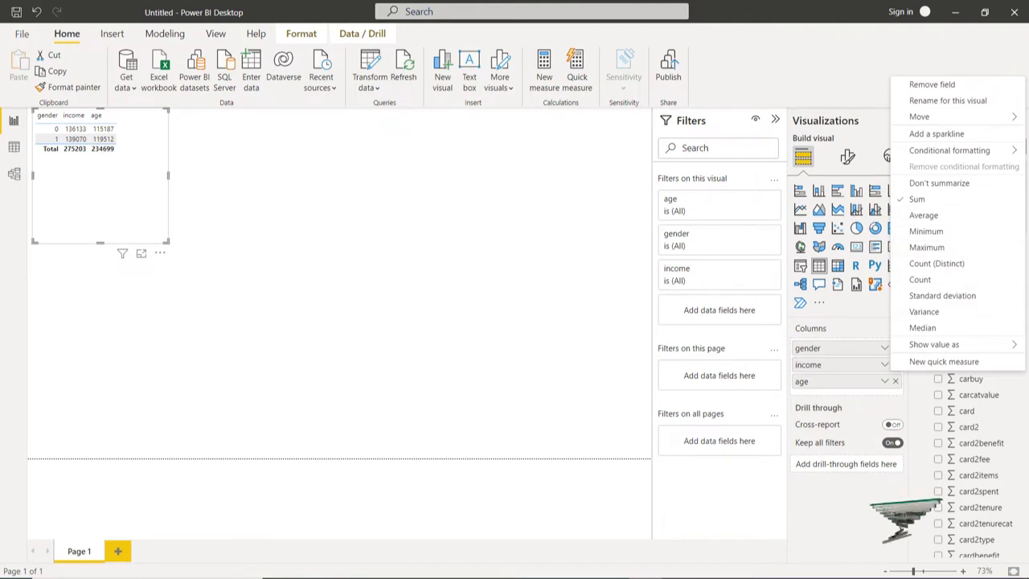
pyautogui.click(885, 382)
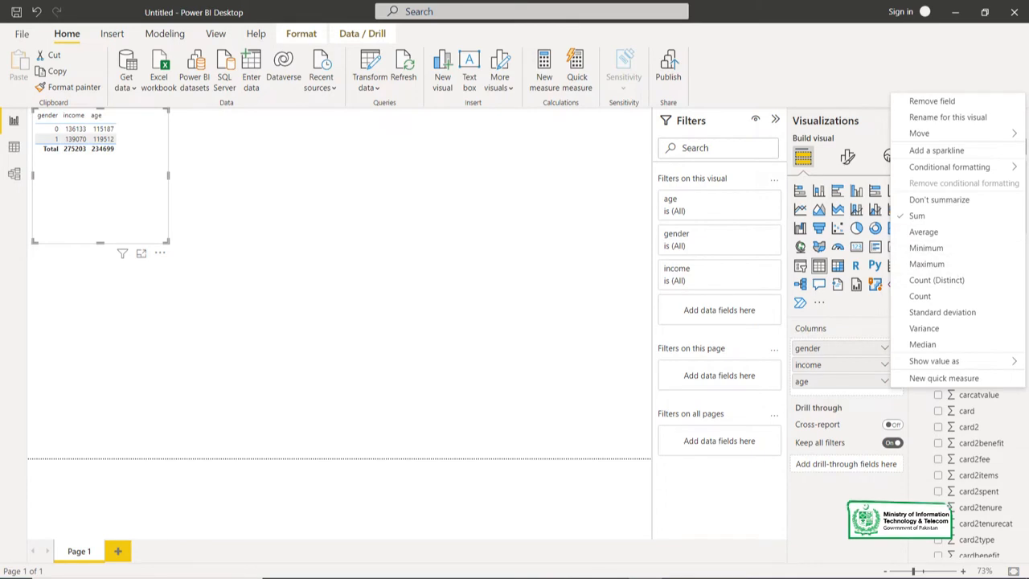
pyautogui.press('Escape')
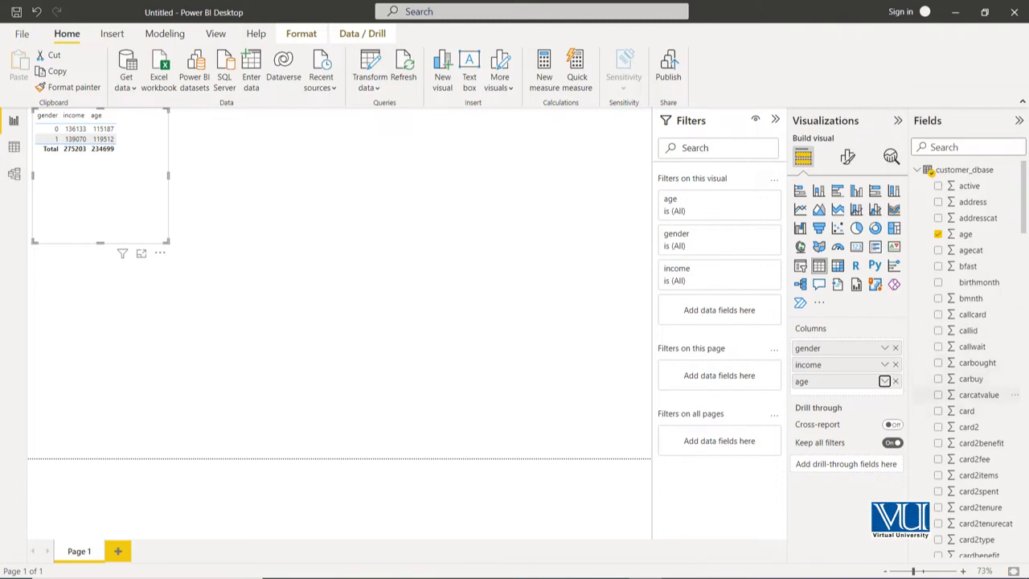
# Add empcat between gender and income as a Don't summarize column, and slightly enlarge the table visual.
pyautogui.scroll(-10, 989, 395)
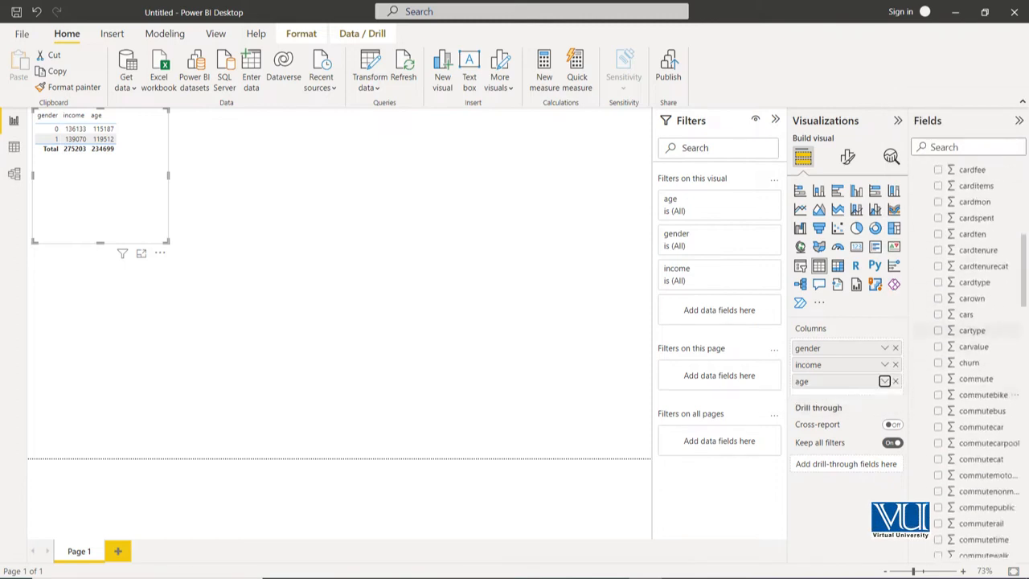
pyautogui.scroll(-5, 989, 398)
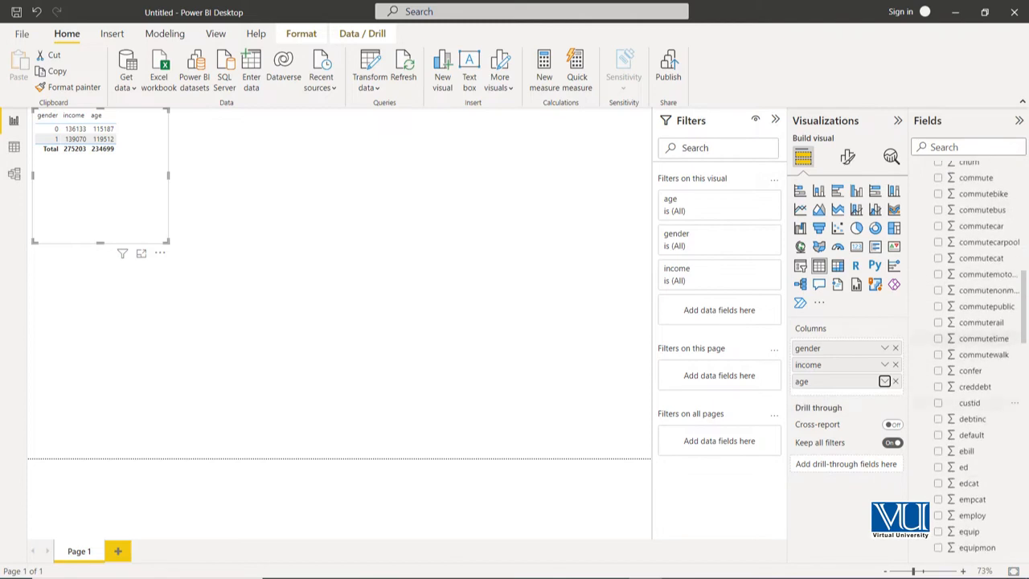
pyautogui.scroll(-2, 989, 401)
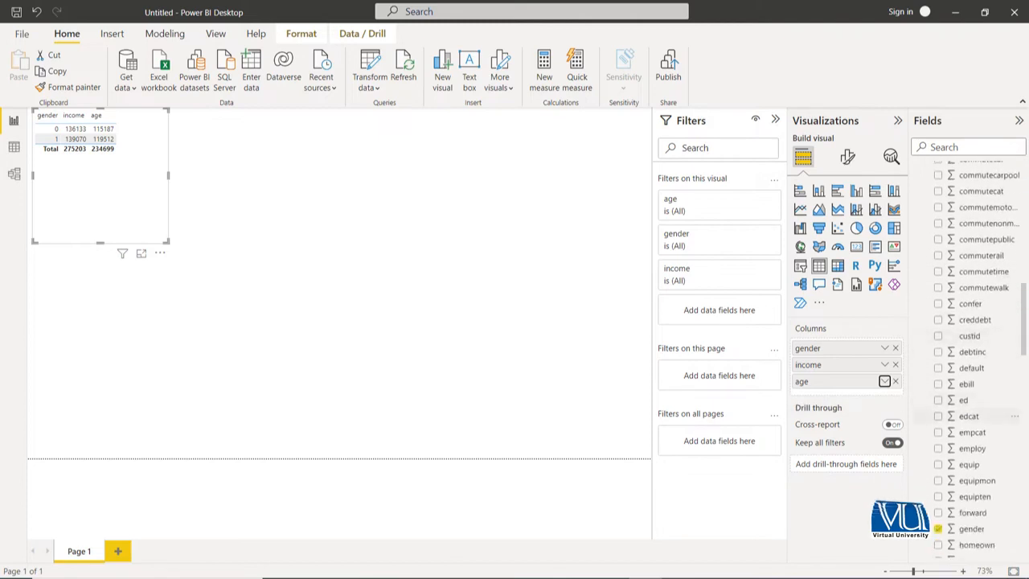
pyautogui.moveTo(972, 432); pyautogui.dragTo(848, 356)
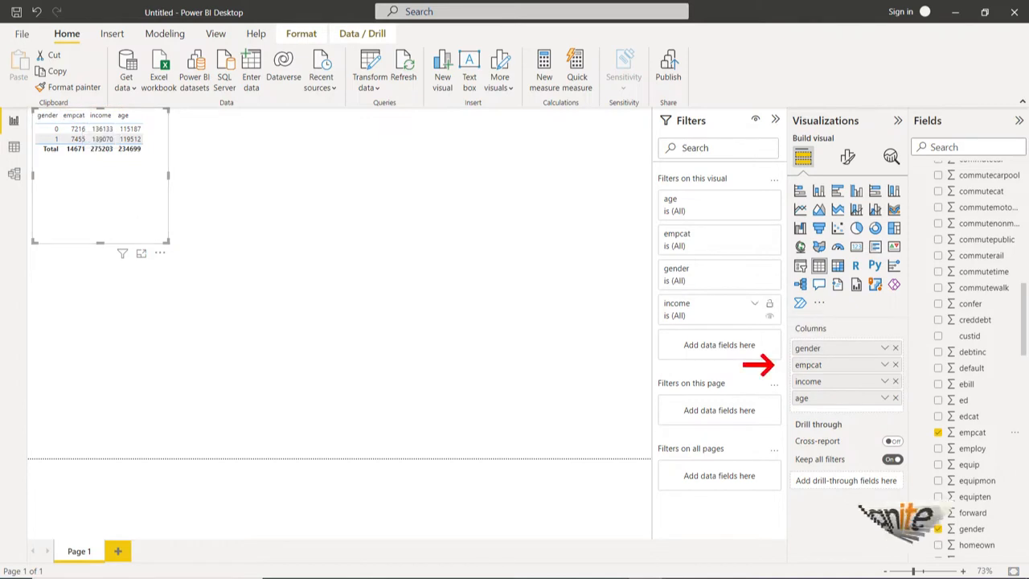
pyautogui.click(885, 365)
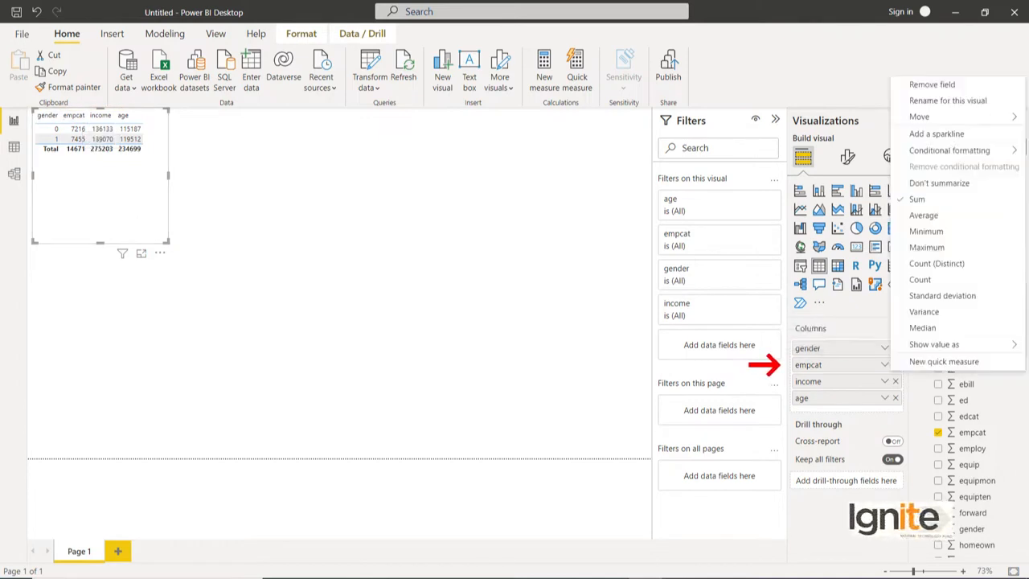
pyautogui.click(939, 182)
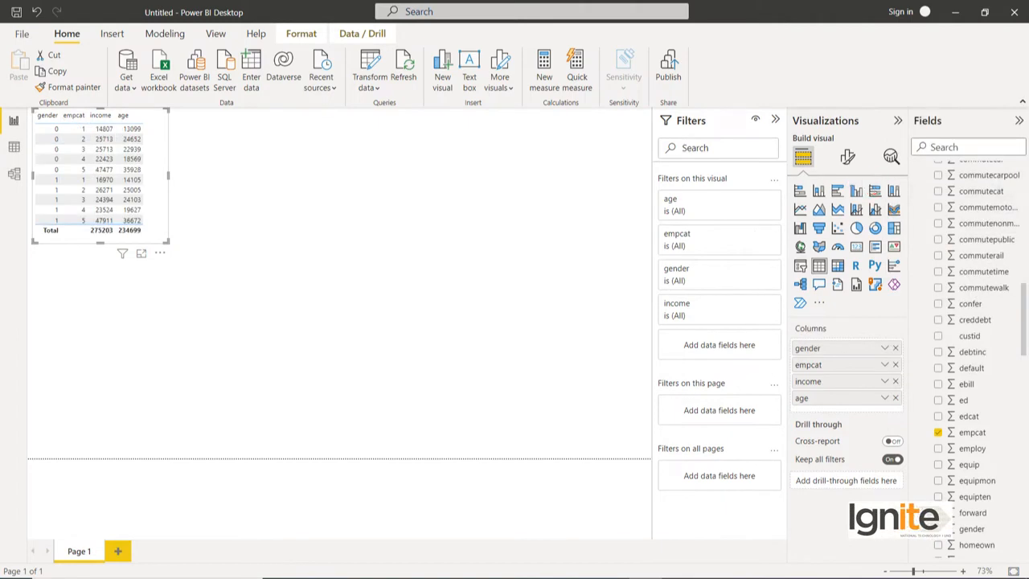
pyautogui.moveTo(169, 240); pyautogui.dragTo(174, 261)
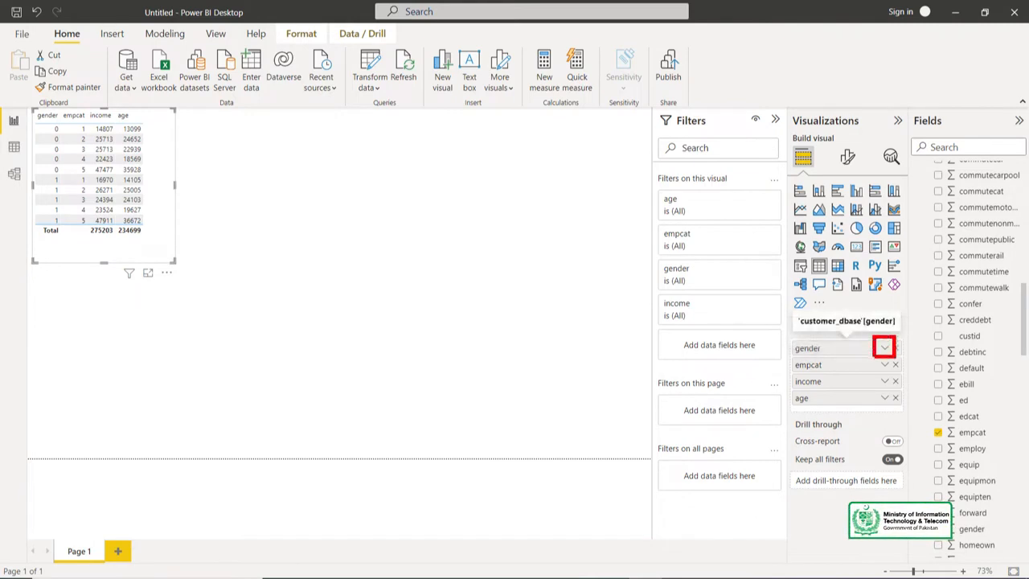
# Apply data bars conditional formatting to the income column, keeping the default lowest-to-highest range and blue positive bars.
pyautogui.click(883, 348)
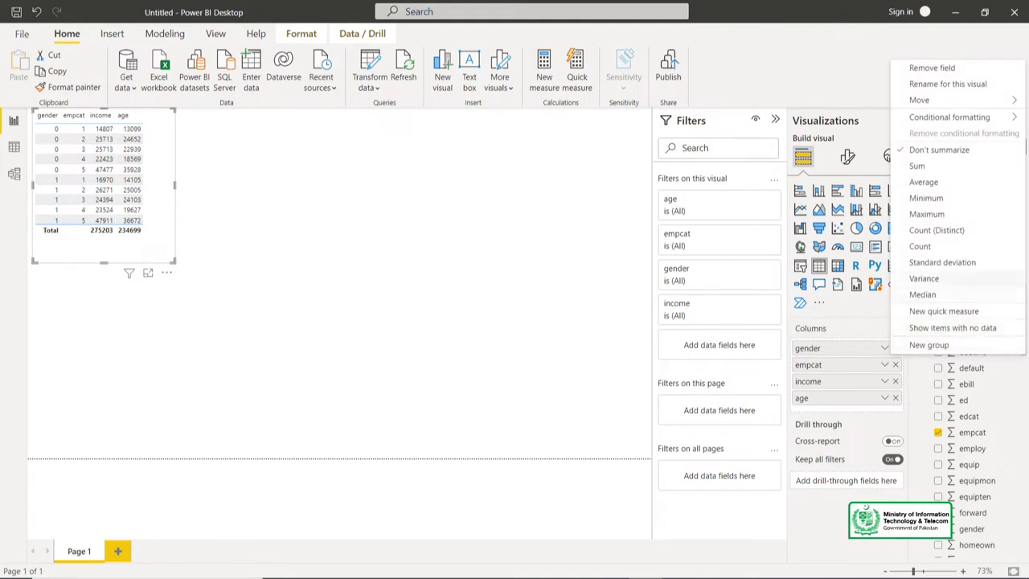
pyautogui.moveTo(972, 121)
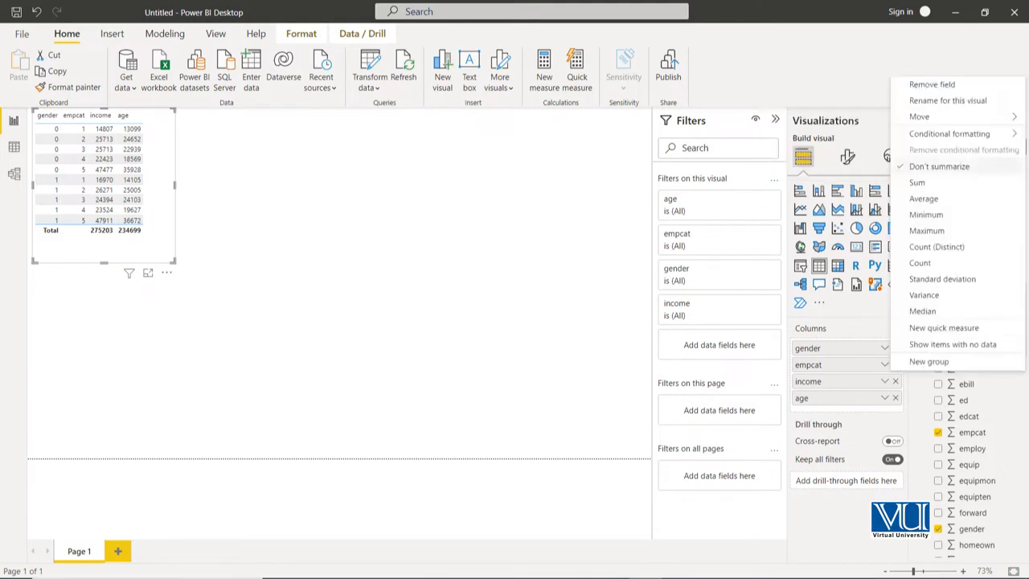
pyautogui.moveTo(965, 133)
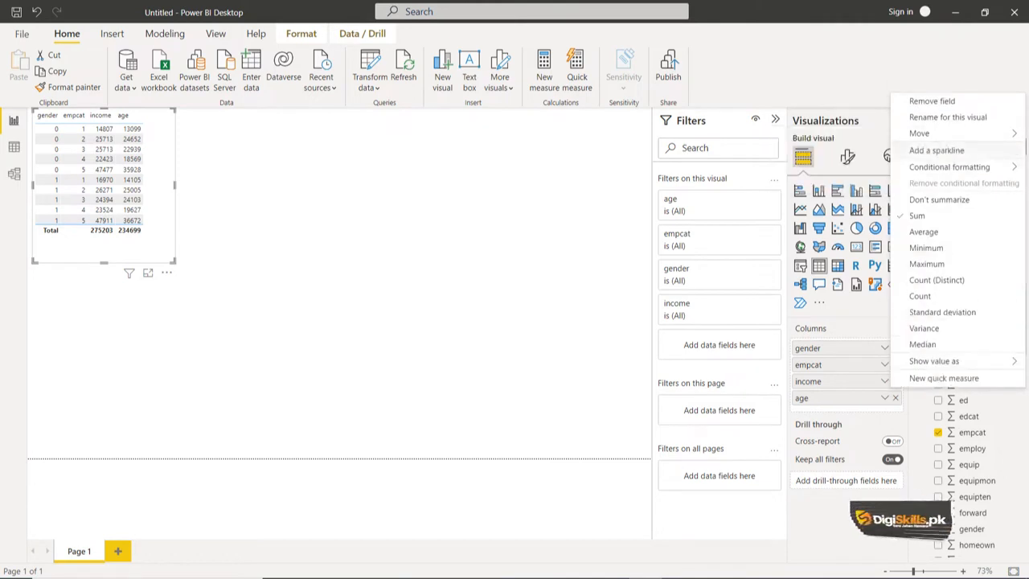
pyautogui.moveTo(924, 133)
pyautogui.moveTo(949, 166)
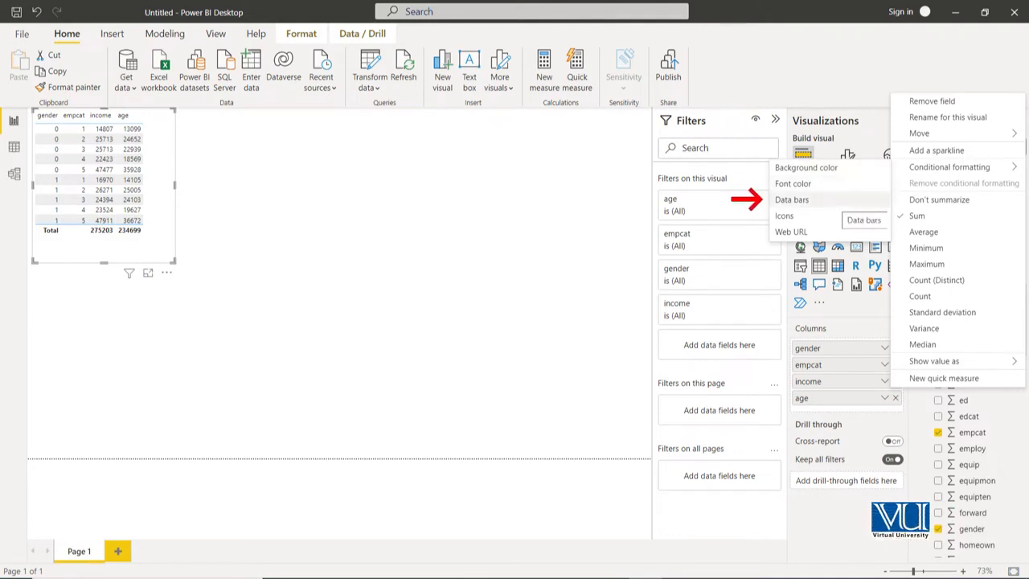
pyautogui.click(792, 199)
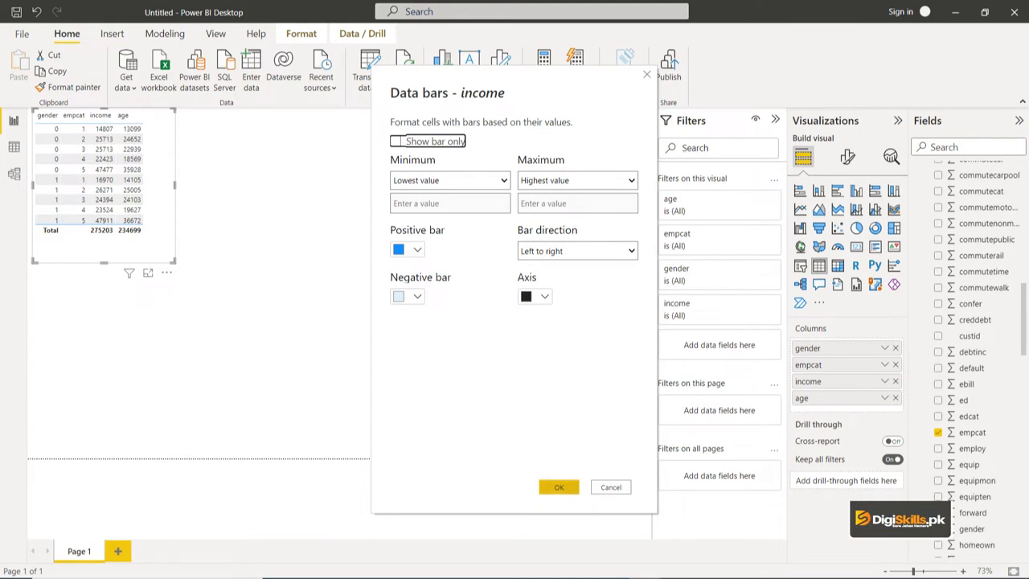
pyautogui.click(559, 487)
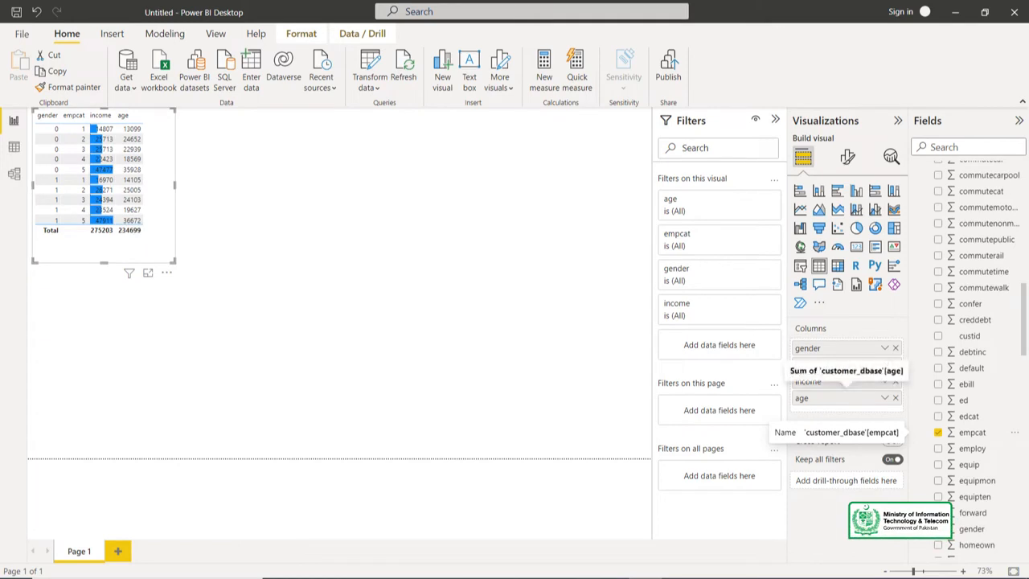
# Apply data bars conditional formatting to the age column with red positive bars and only the bars shown.
pyautogui.click(885, 397)
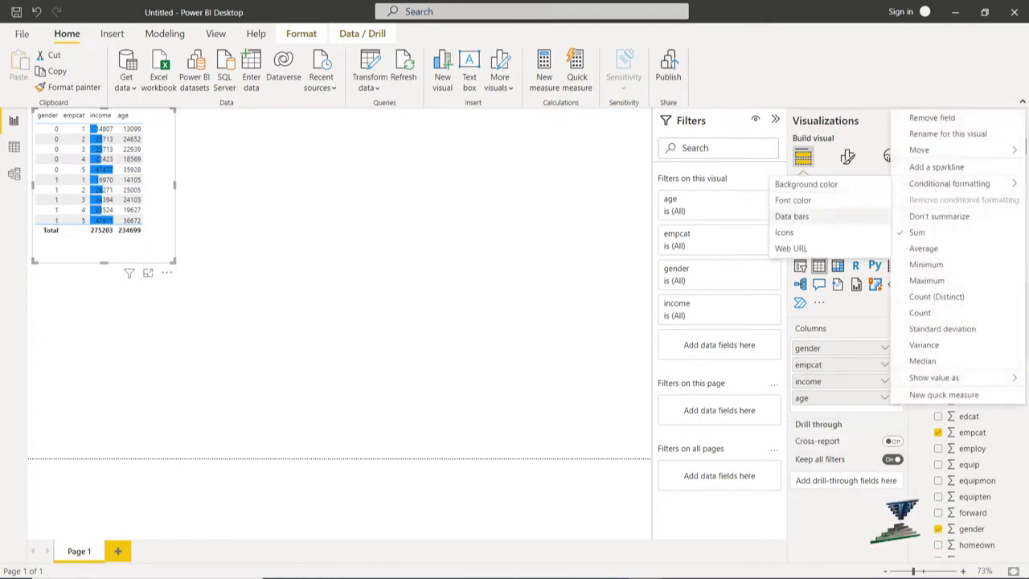
pyautogui.click(792, 216)
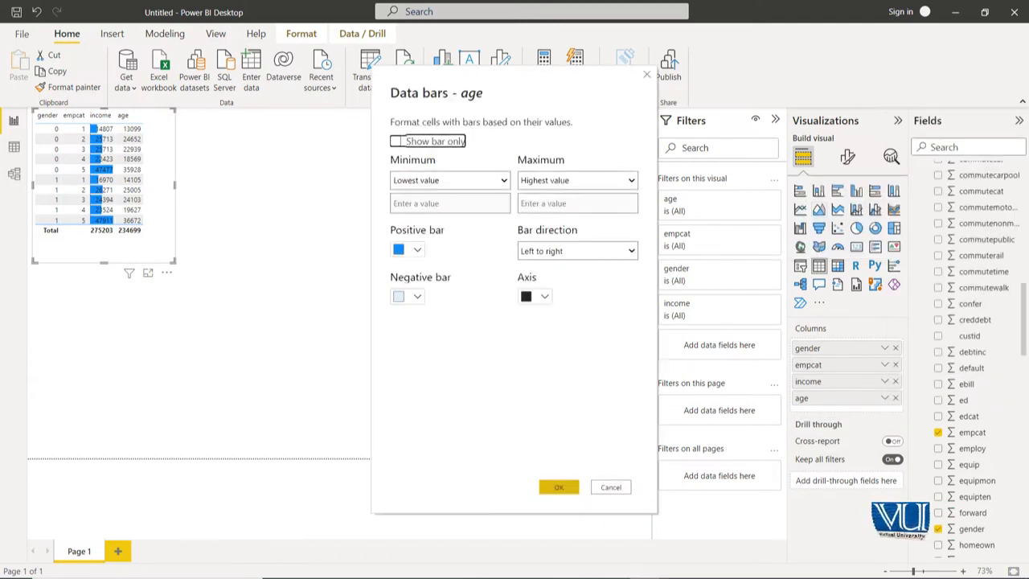
pyautogui.click(408, 249)
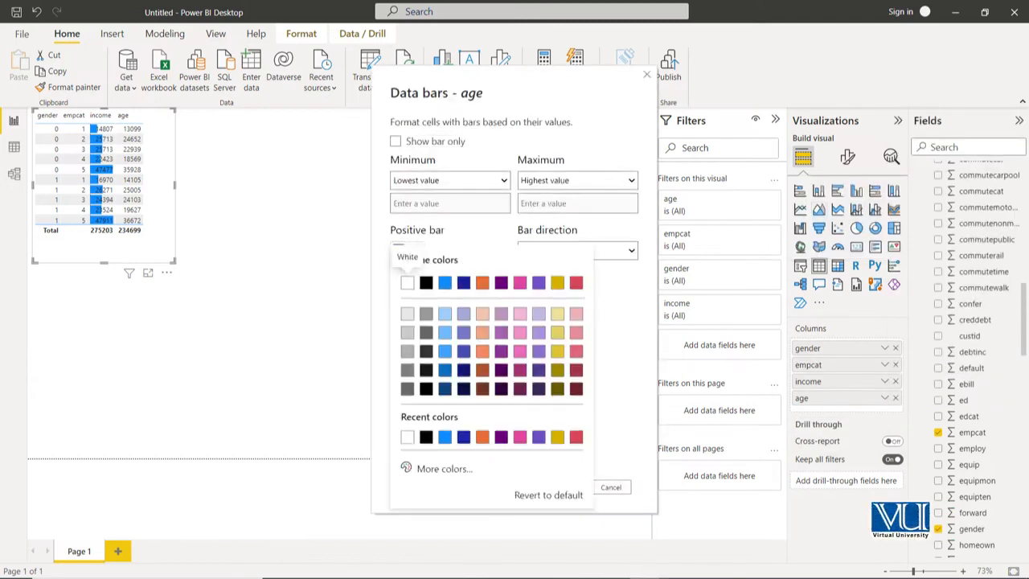
pyautogui.click(576, 282)
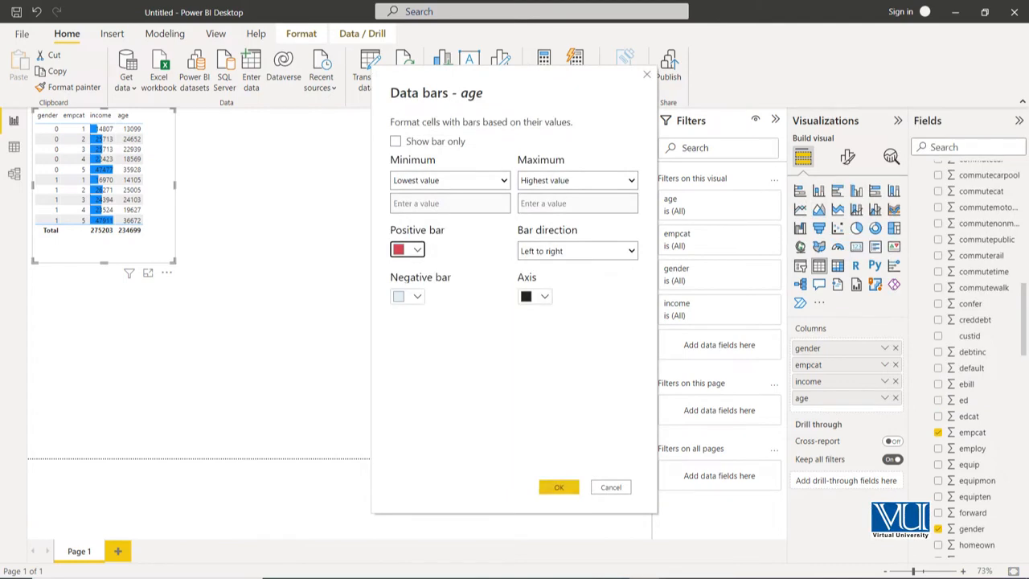
pyautogui.click(395, 142)
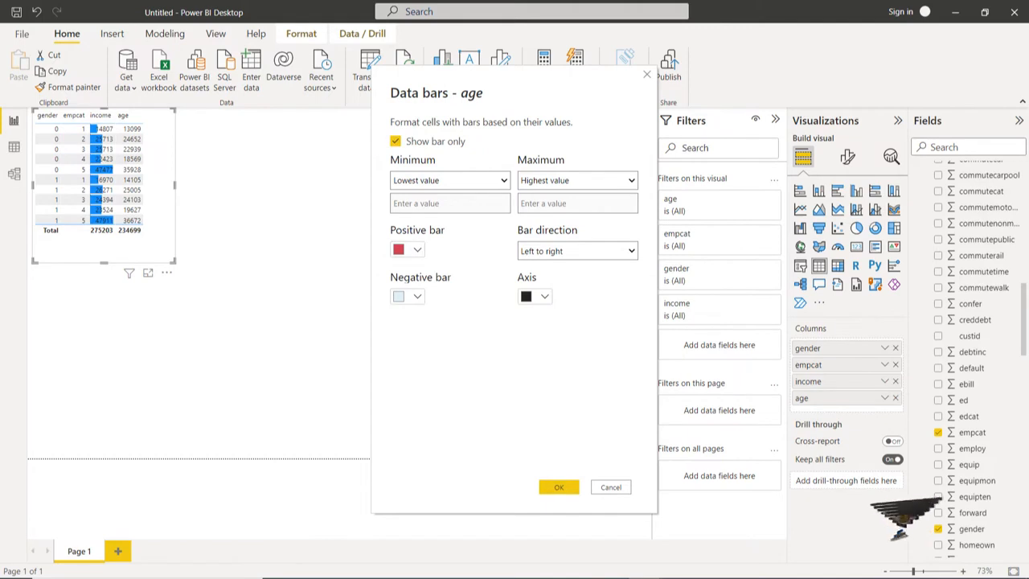
pyautogui.click(559, 488)
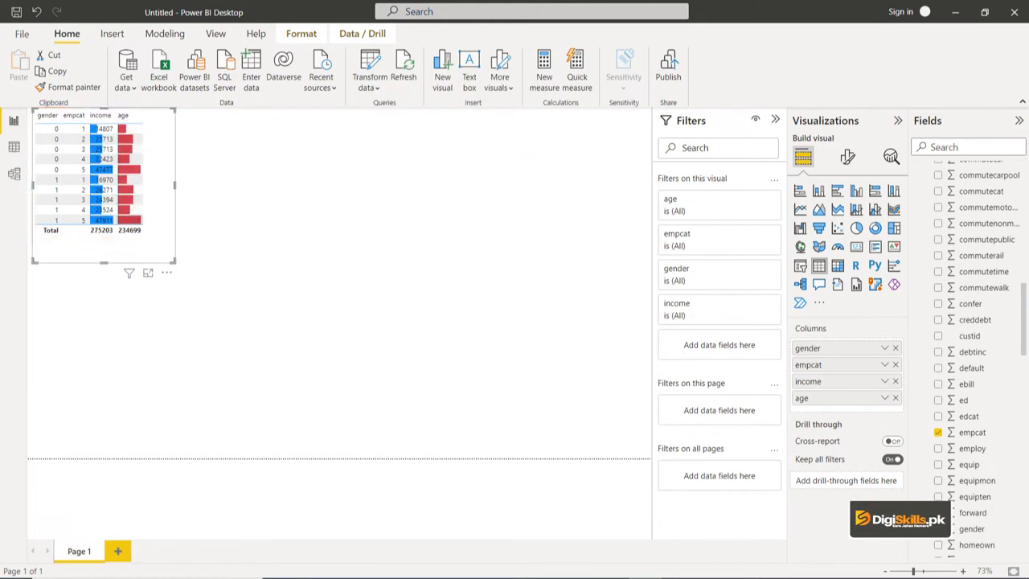
# Apply rule-based icons to the gender column: red diamond for 0–33 percent, yellow triangle for 33–67, and green circle for 67–100.
pyautogui.moveTo(134, 190)
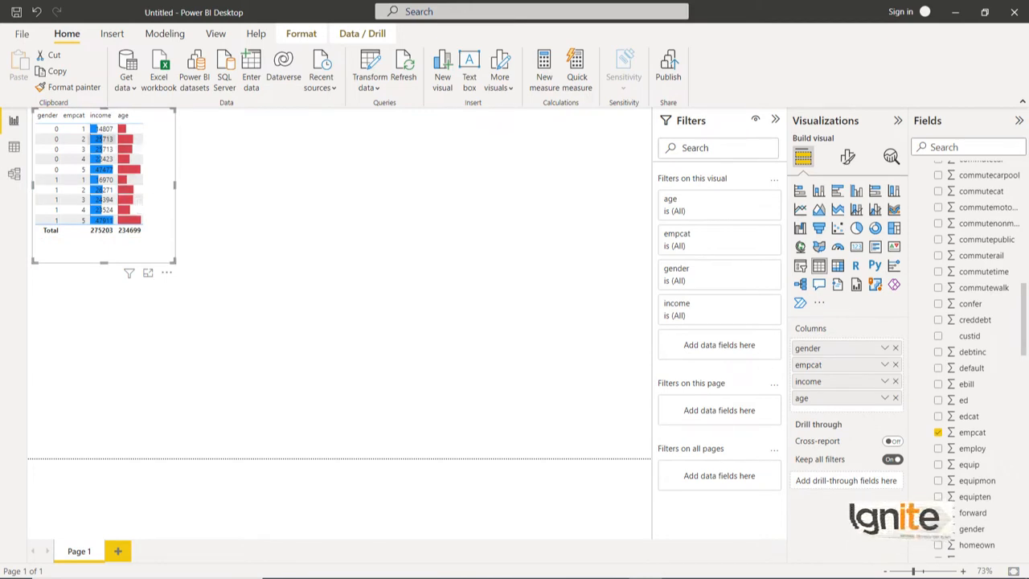
pyautogui.moveTo(108, 130)
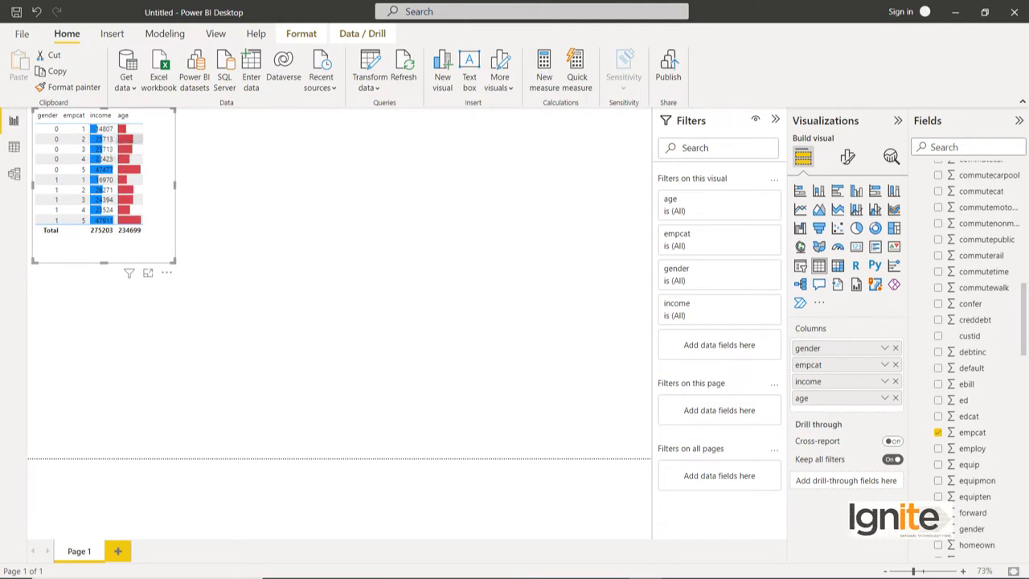
pyautogui.moveTo(135, 139)
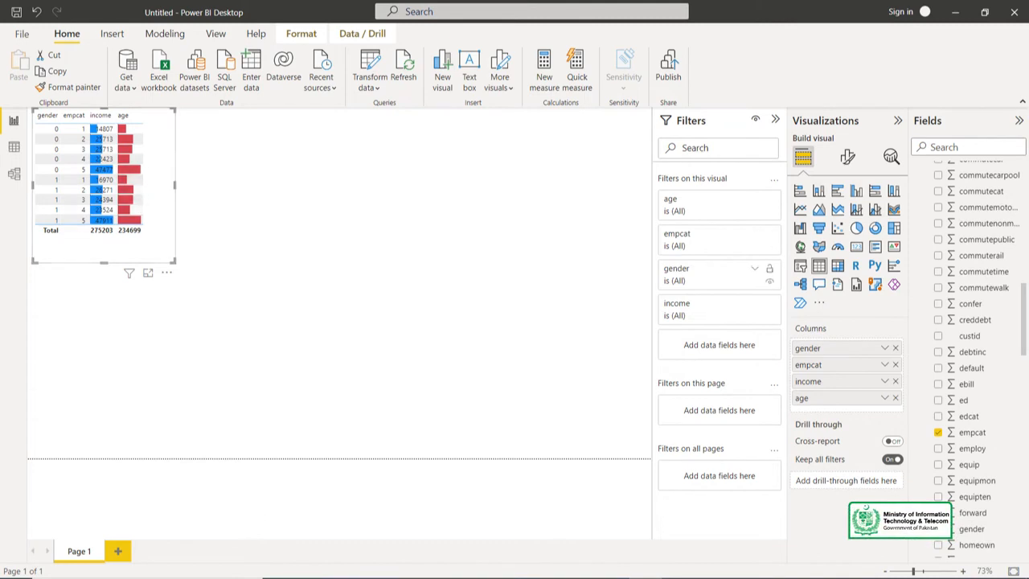
pyautogui.click(885, 348)
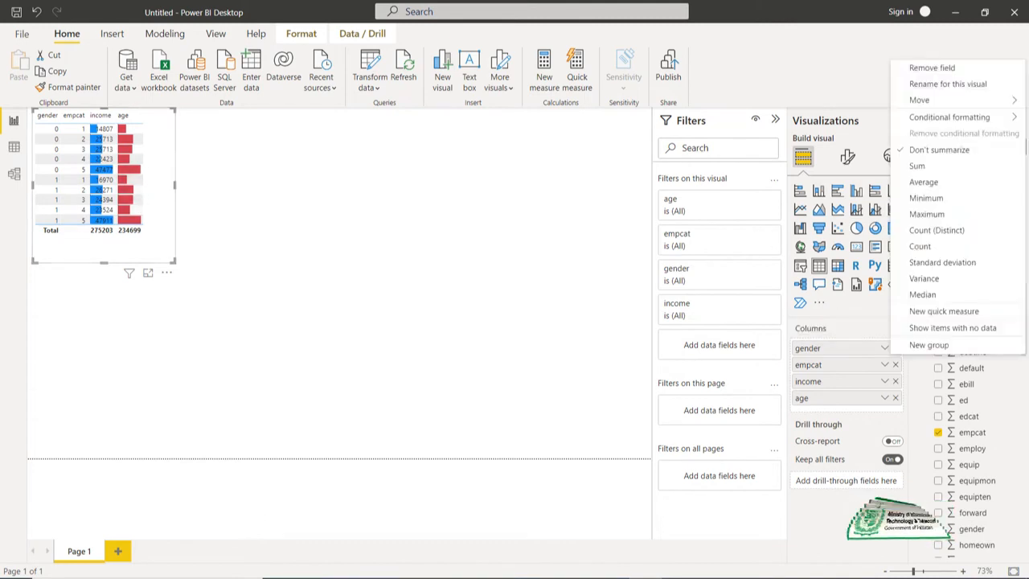
pyautogui.moveTo(949, 117)
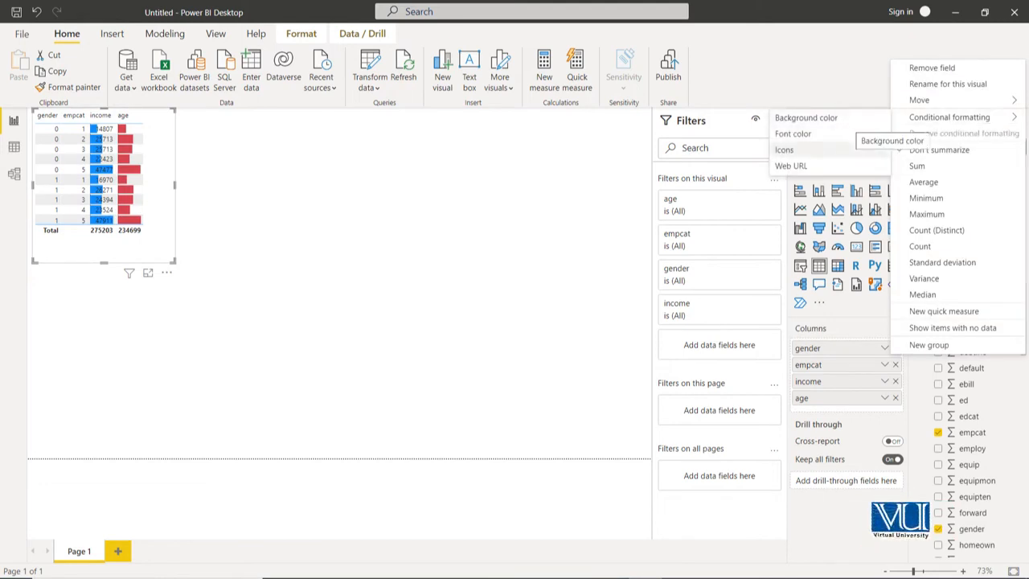
pyautogui.click(784, 150)
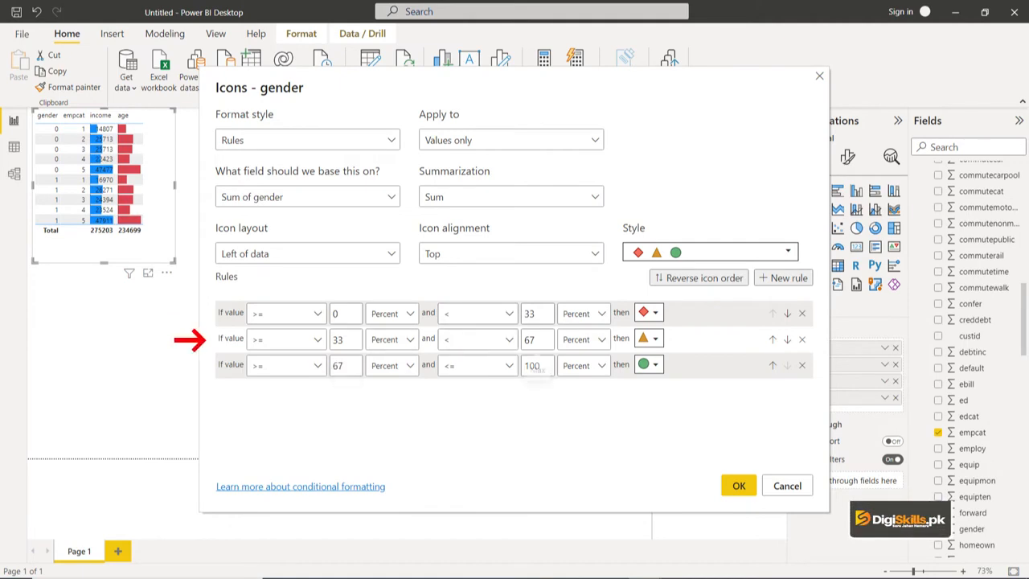
pyautogui.write('100')
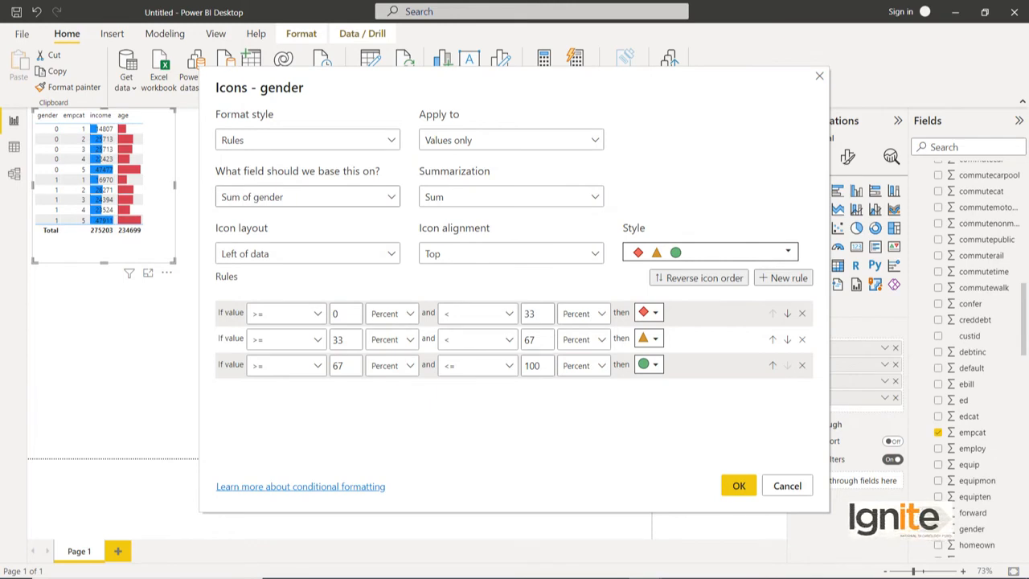
pyautogui.click(739, 485)
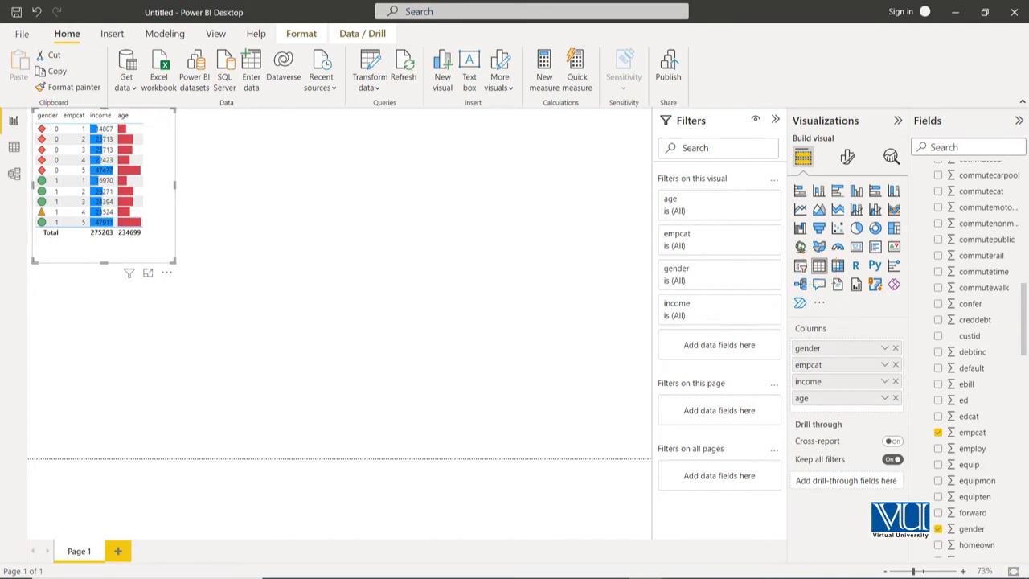
# Add an empty matrix visual to the report page and place it beside the existing table.
pyautogui.click(362, 297)
pyautogui.click(837, 265)
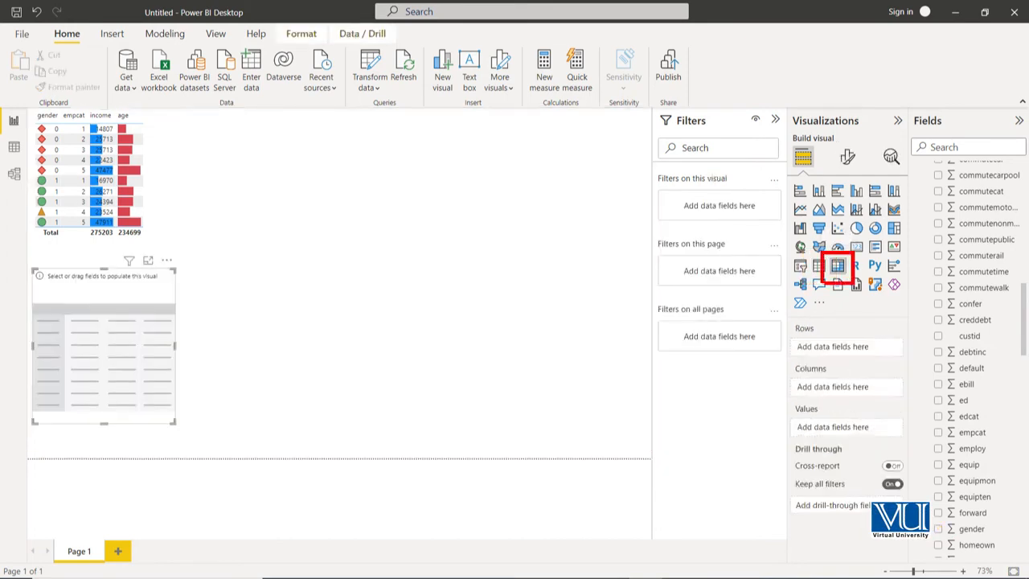
pyautogui.moveTo(102, 342); pyautogui.dragTo(263, 191)
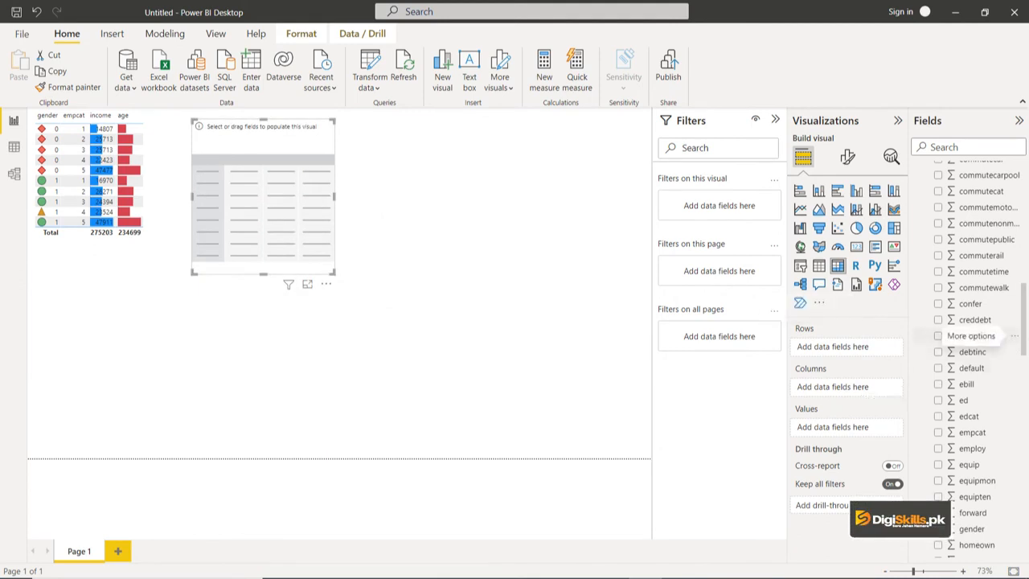
# Populate the matrix with agecat as rows, empcat as columns and income as values.
pyautogui.scroll(10, 977, 337)
pyautogui.scroll(-1, 975, 359)
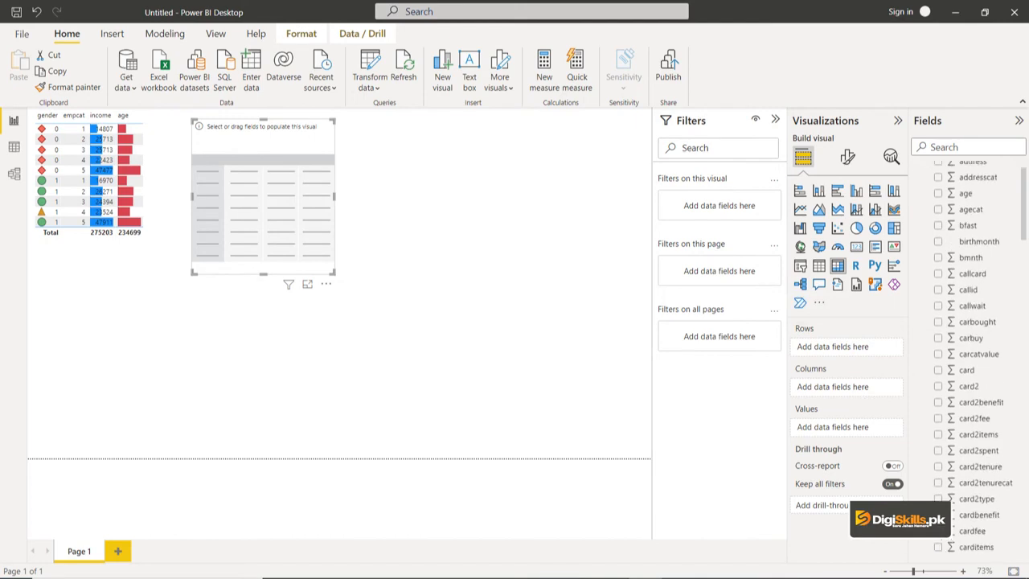
pyautogui.moveTo(971, 209); pyautogui.dragTo(838, 349)
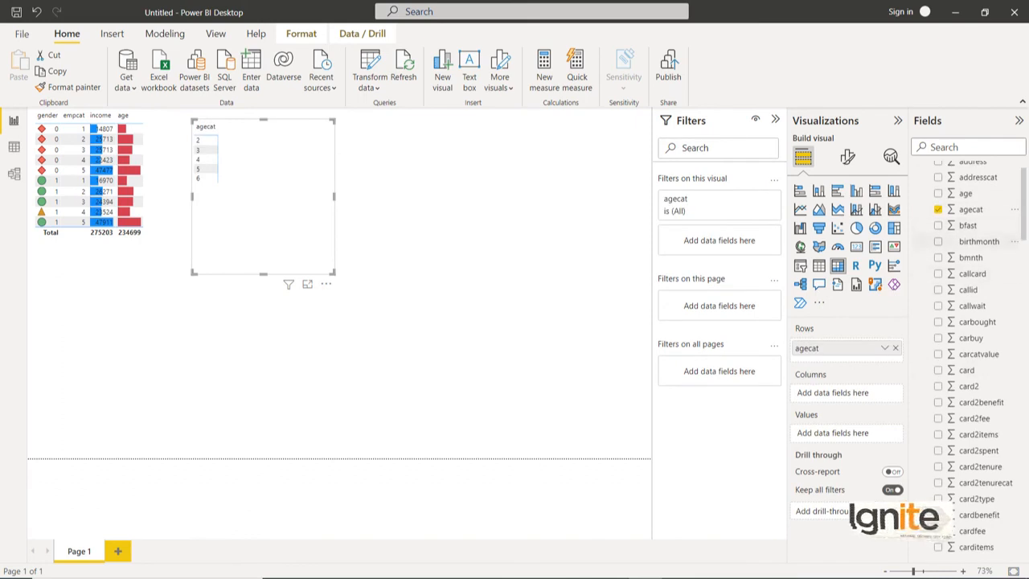
pyautogui.scroll(-10, 988, 377)
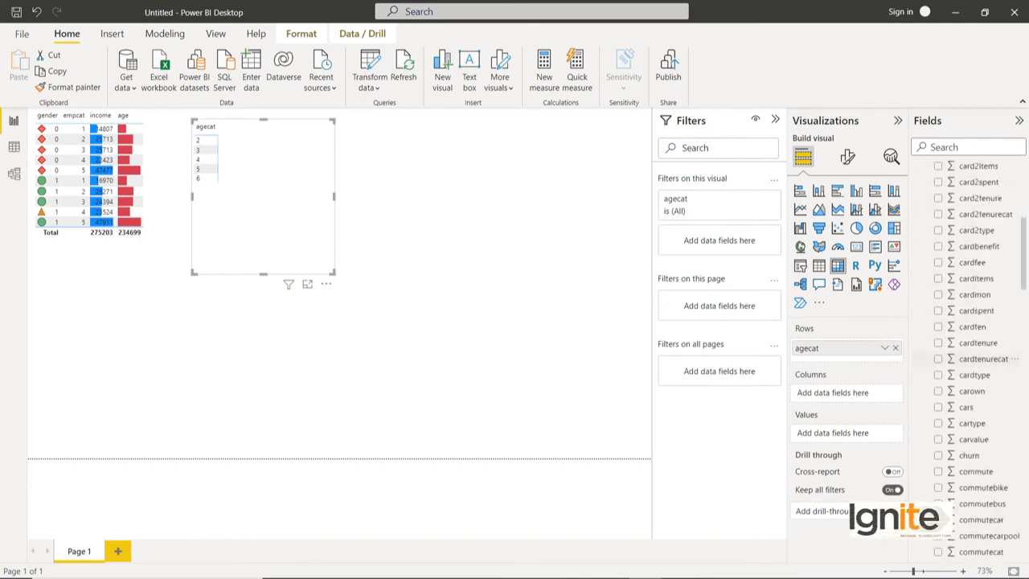
pyautogui.scroll(-7, 981, 354)
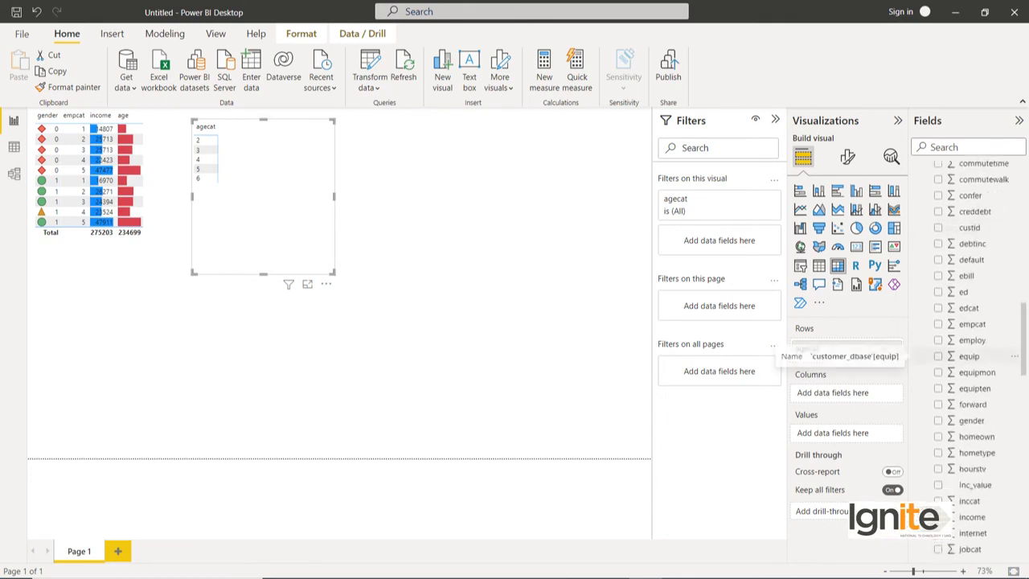
pyautogui.moveTo(972, 324); pyautogui.dragTo(845, 394)
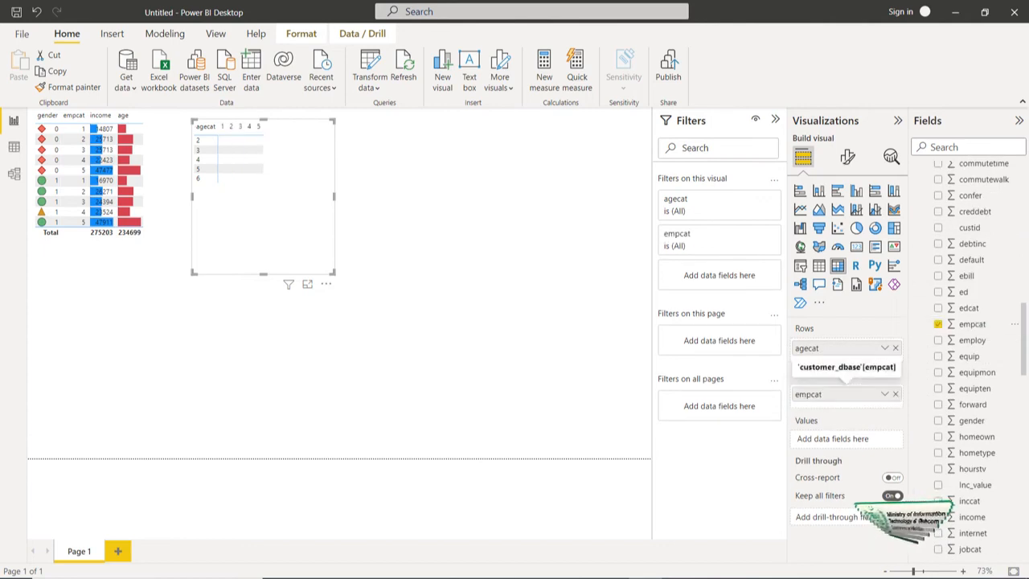
pyautogui.scroll(-6, 973, 354)
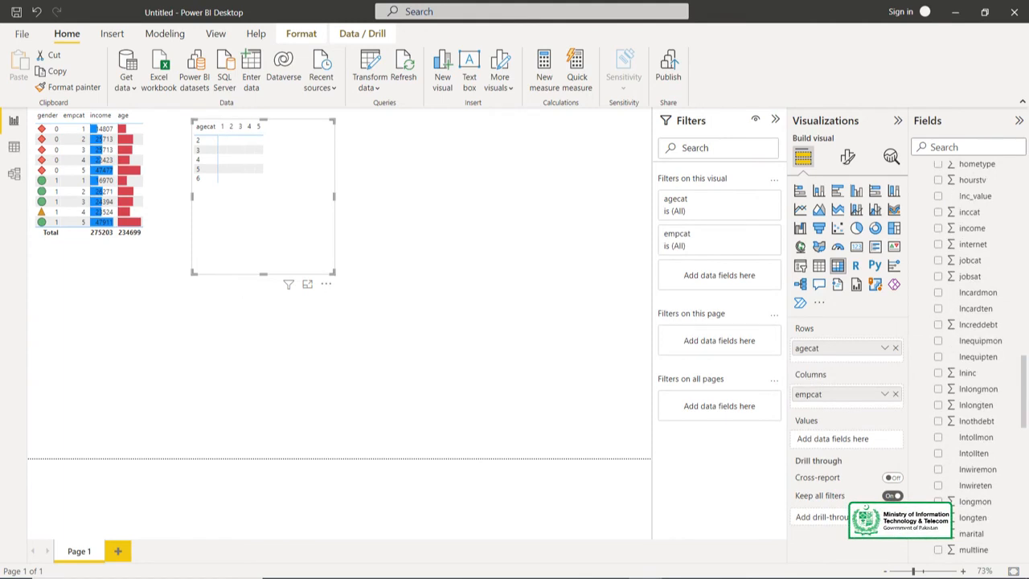
pyautogui.moveTo(965, 228); pyautogui.dragTo(852, 442)
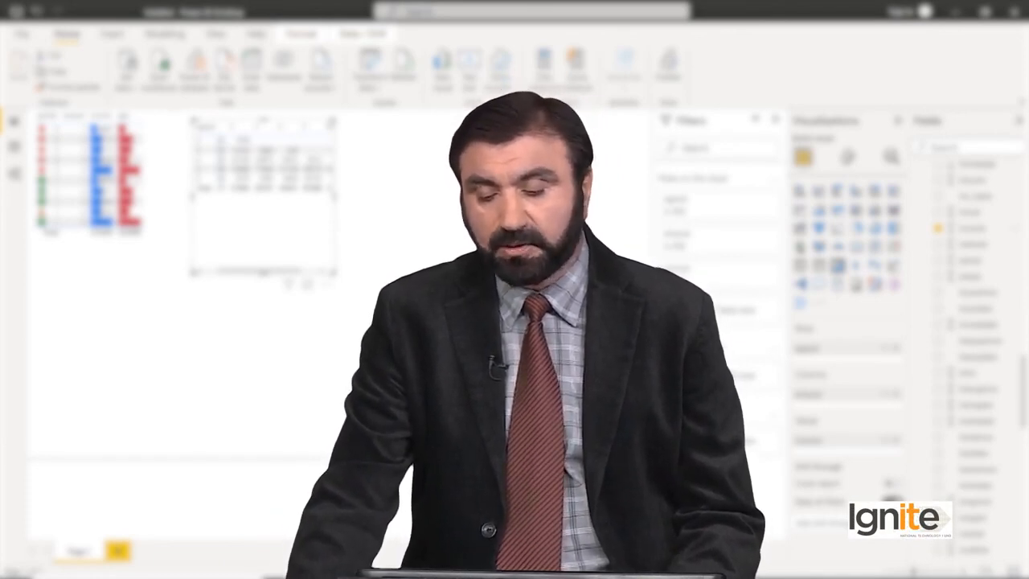
# Apply data bars conditional formatting to the matrix's income values with the default settings.
pyautogui.click(885, 440)
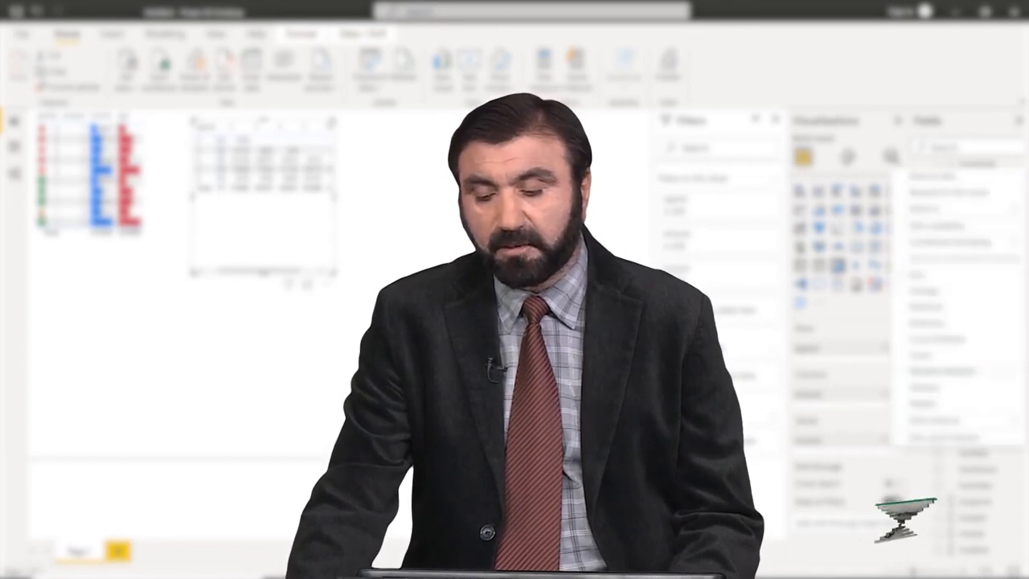
pyautogui.moveTo(950, 242)
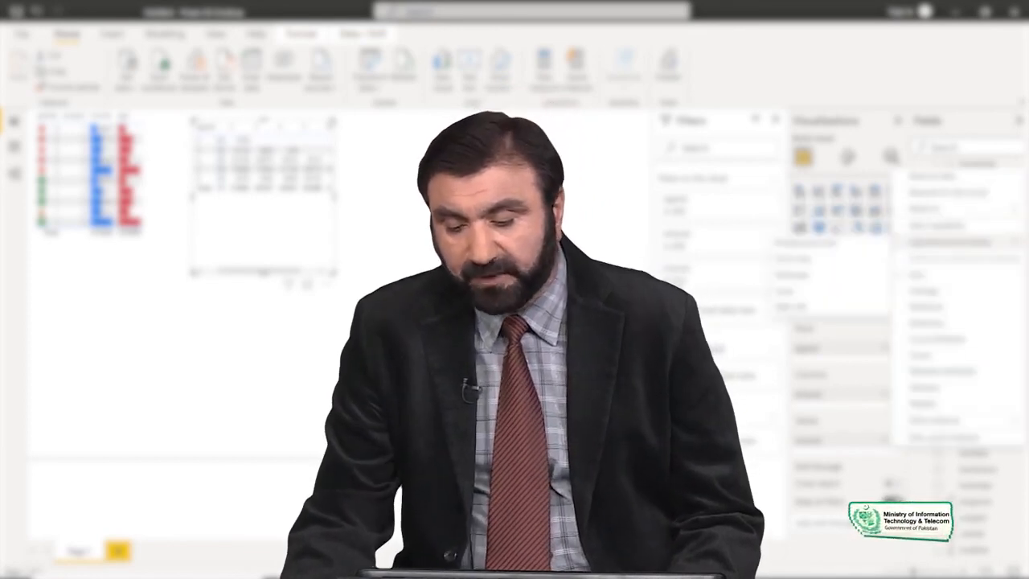
pyautogui.click(828, 275)
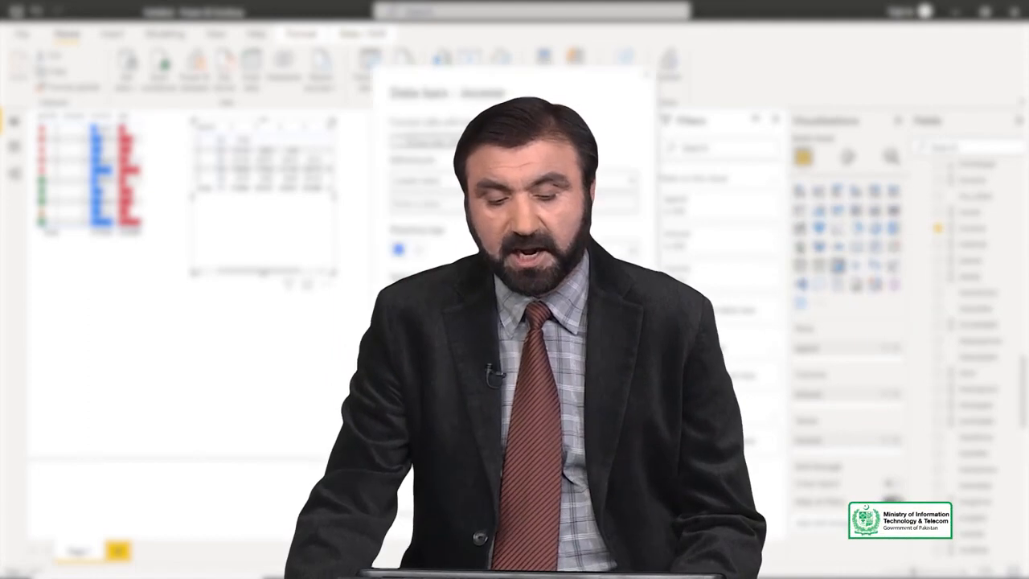
pyautogui.click(578, 495)
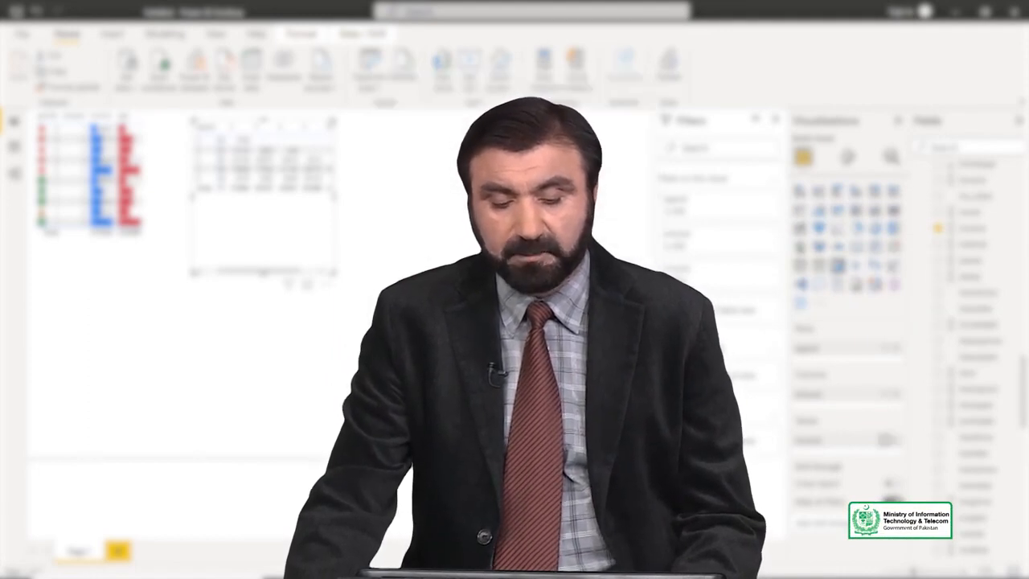